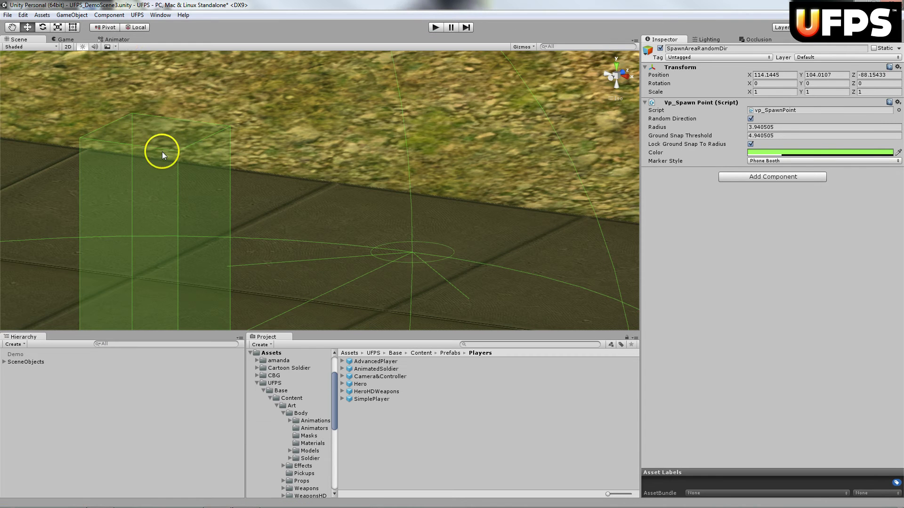
# - Place the HeroHDWeapons prefab in the scene at position 114, 104.1, -87 with Y rotation 142
pyautogui.click(21, 354)
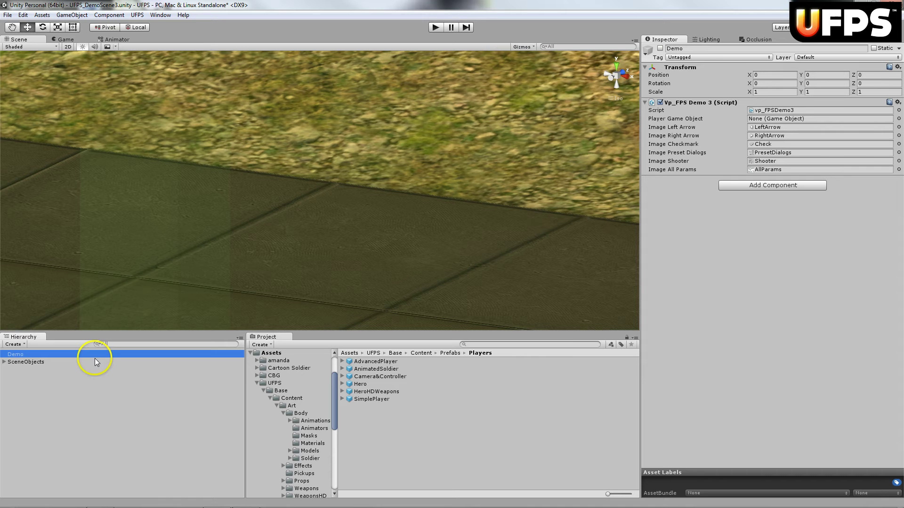
pyautogui.moveTo(375, 392); pyautogui.dragTo(33, 382)
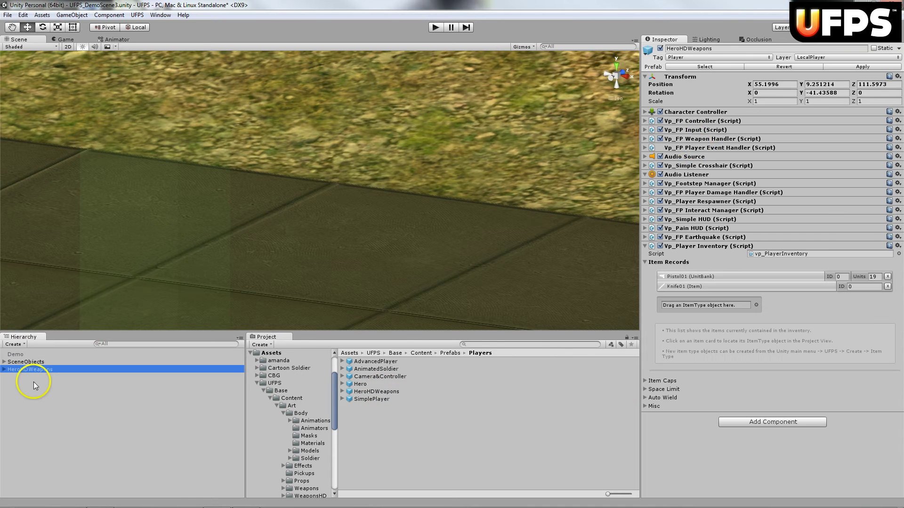
pyautogui.click(783, 84)
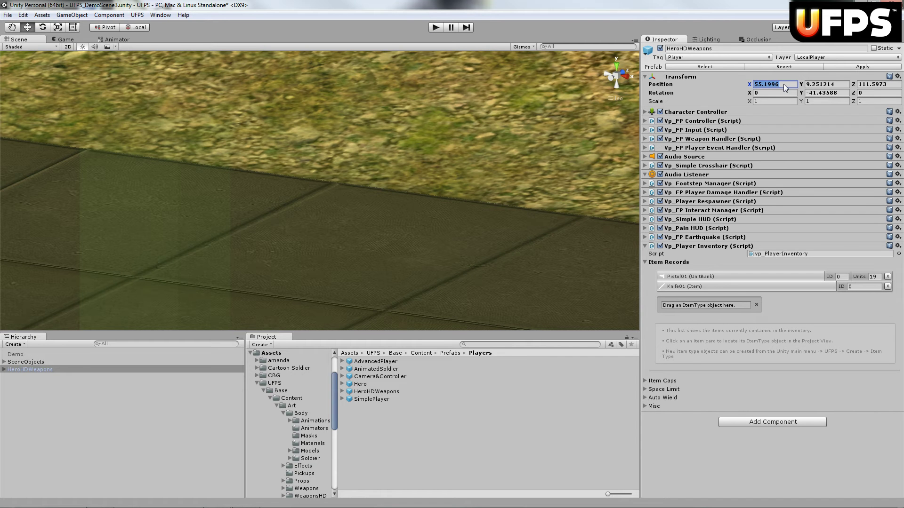
pyautogui.write('114')
pyautogui.press('Tab')
pyautogui.write('1')
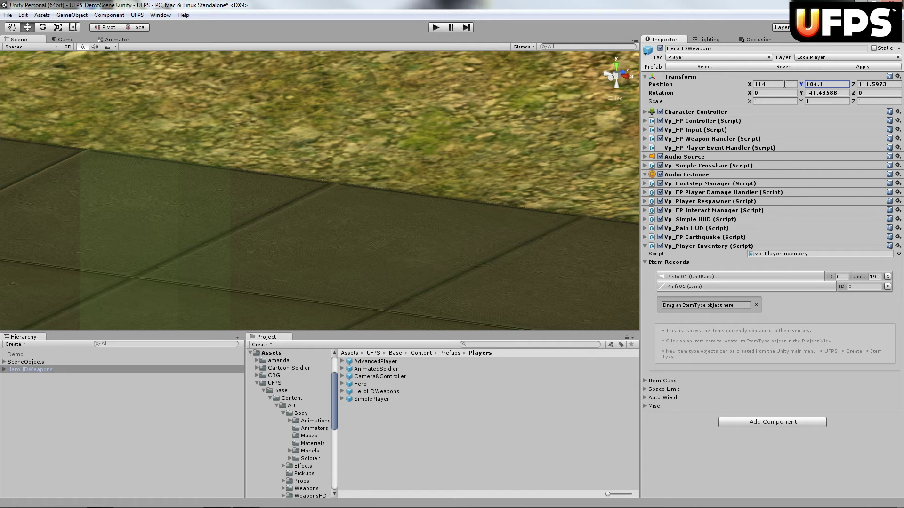
pyautogui.press('Tab')
pyautogui.write('-87')
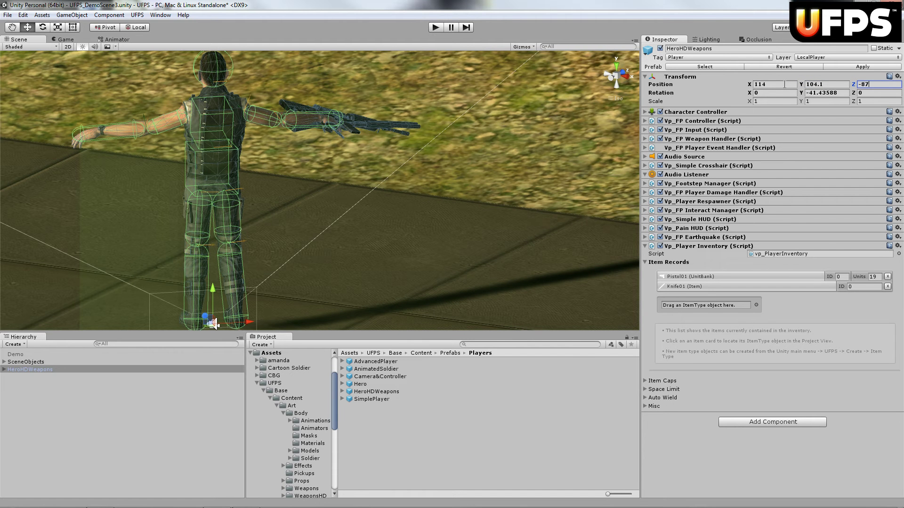
pyautogui.press('Tab')
pyautogui.press('Tab')
pyautogui.press('Tab')
pyautogui.write('142')
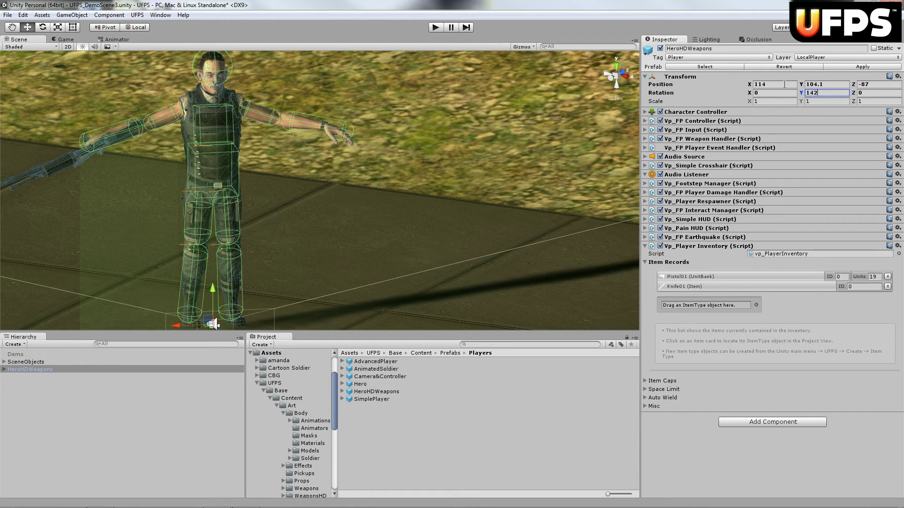
pyautogui.press('Tab')
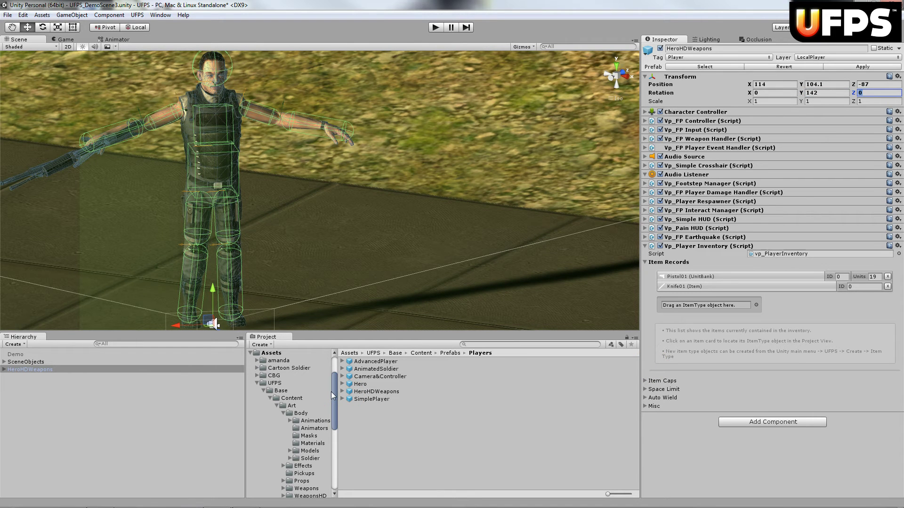
pyautogui.click(257, 361)
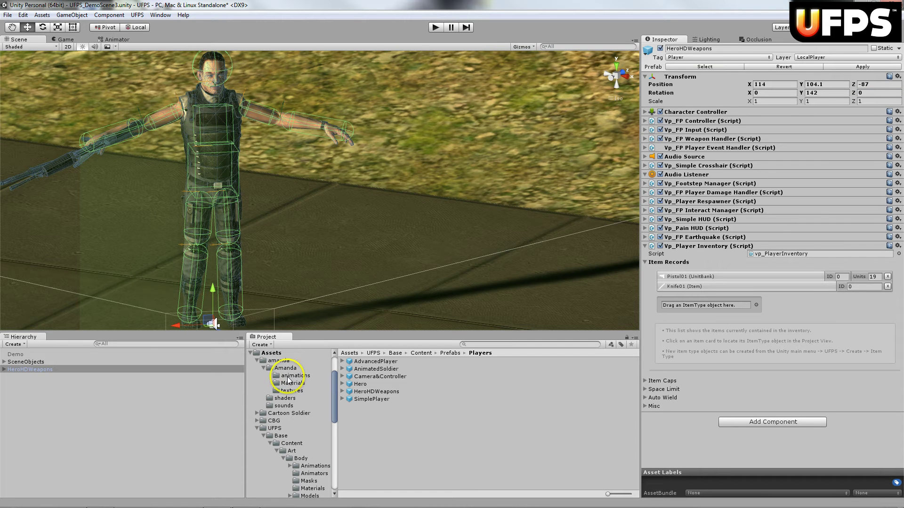
# - Drag amandaModel from Assets/amanda/Amanda onto HeroHDWeapons in the Hierarchy
pyautogui.click(289, 370)
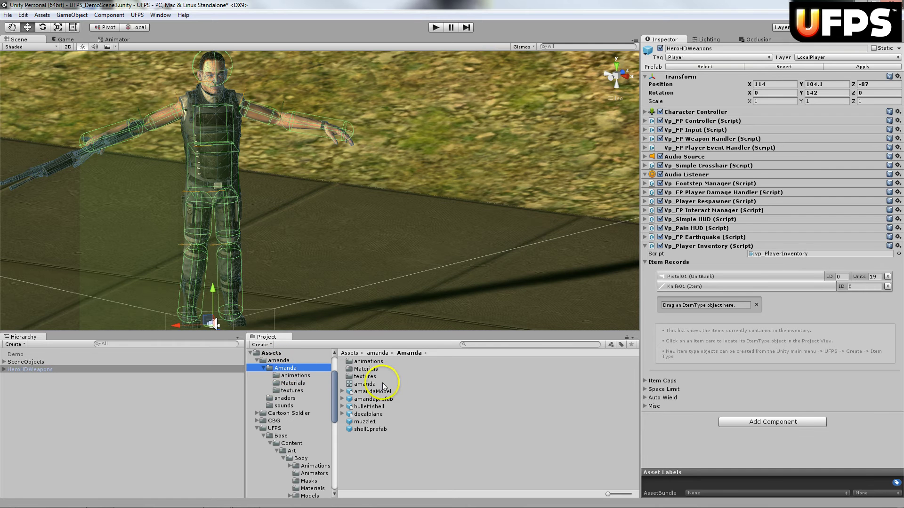
pyautogui.click(370, 392)
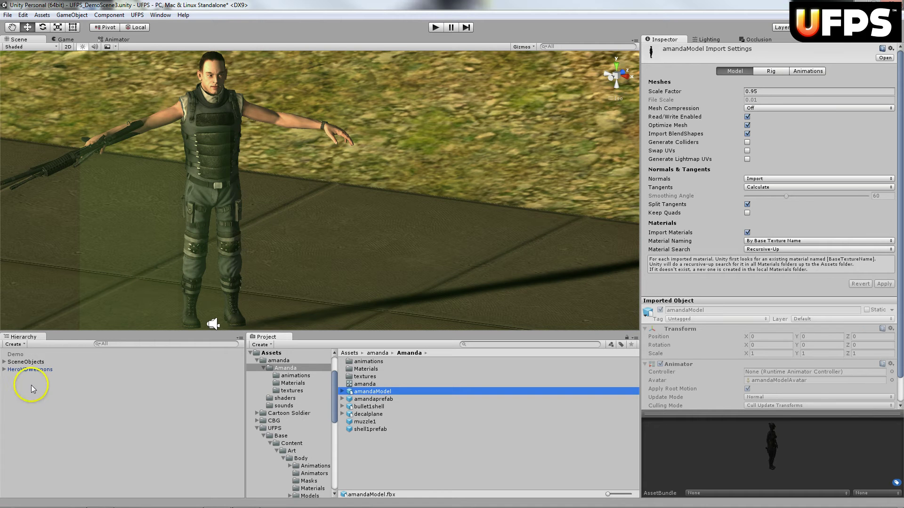
pyautogui.click(5, 373)
pyautogui.click(5, 373)
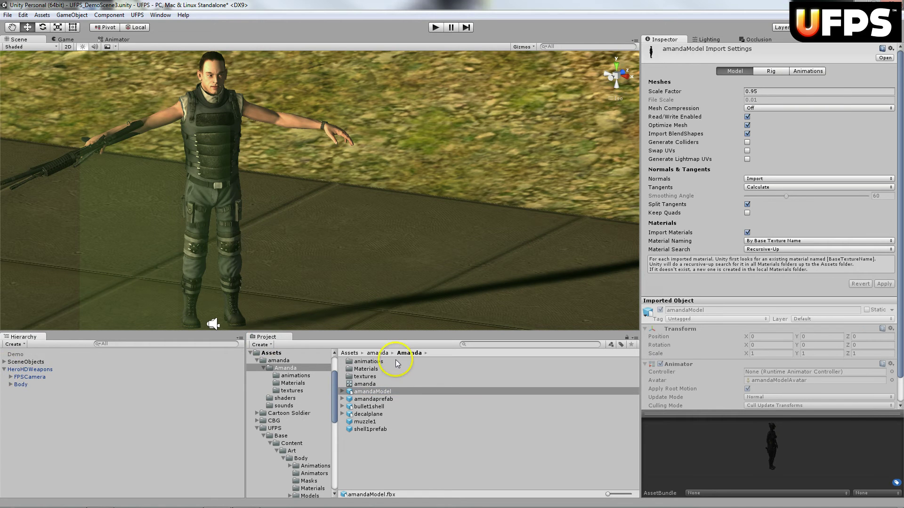
pyautogui.click(382, 393)
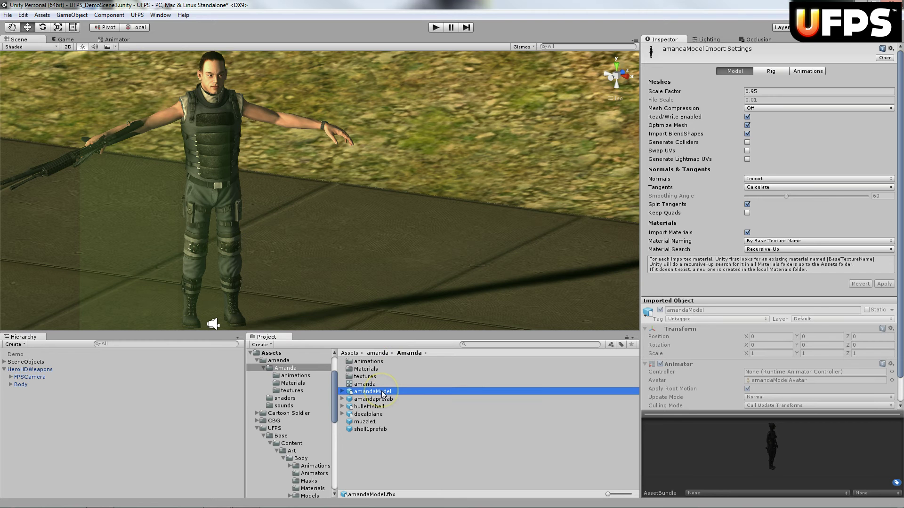
pyautogui.moveTo(382, 393); pyautogui.dragTo(34, 371)
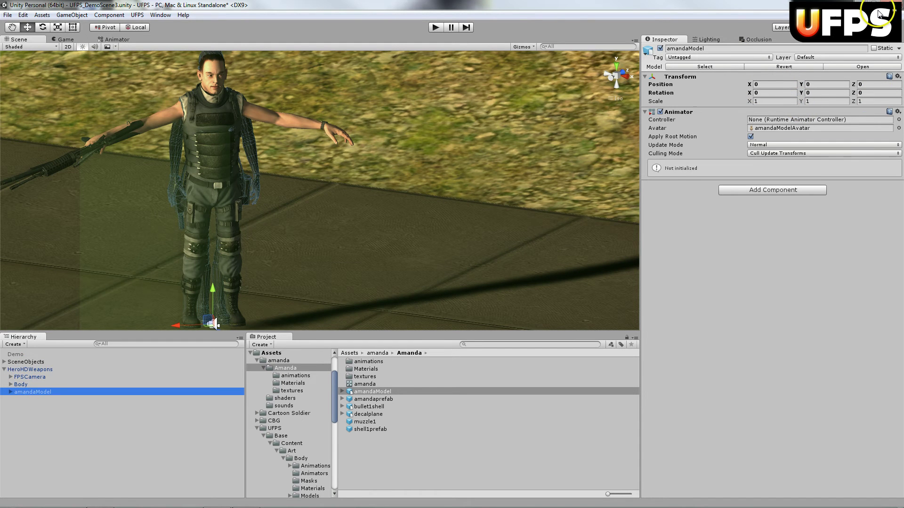
# - Deactivate amandaModel's footbase, L_leg_Pole, R_leg_Pole and root objects
pyautogui.click(10, 392)
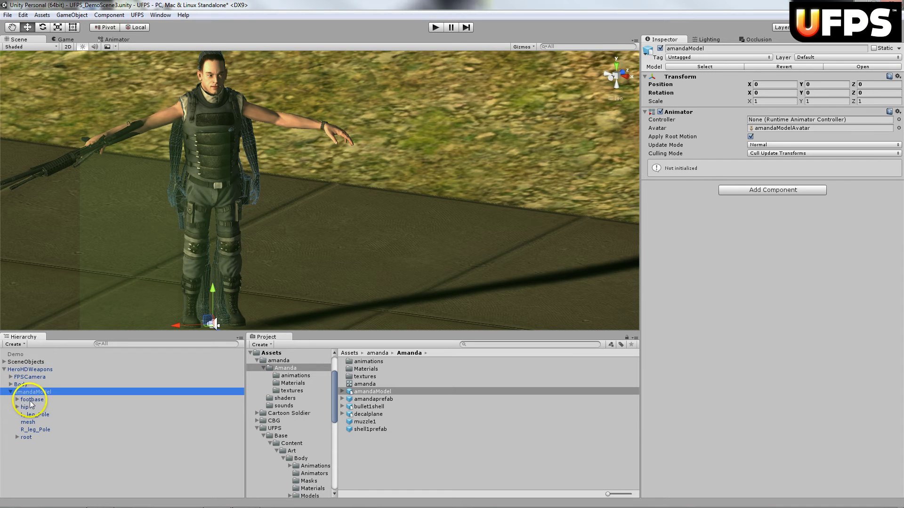
pyautogui.click(31, 400)
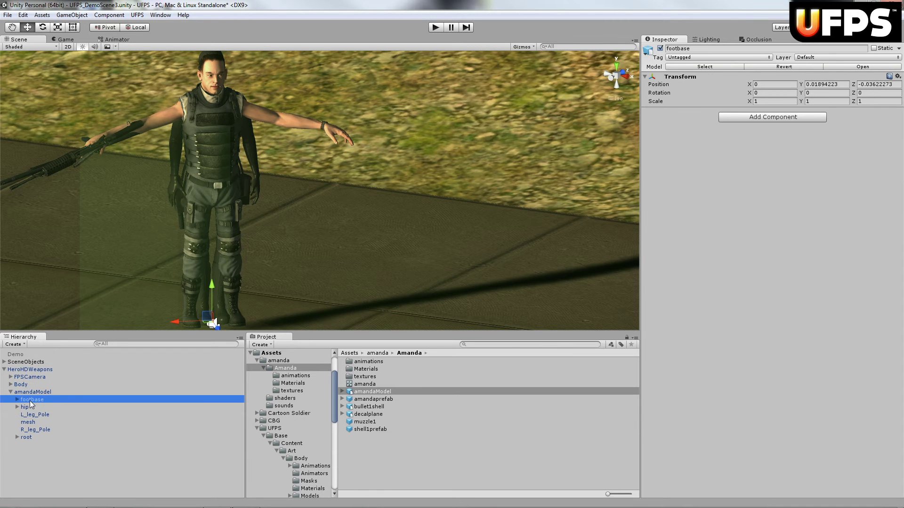
pyautogui.click(659, 48)
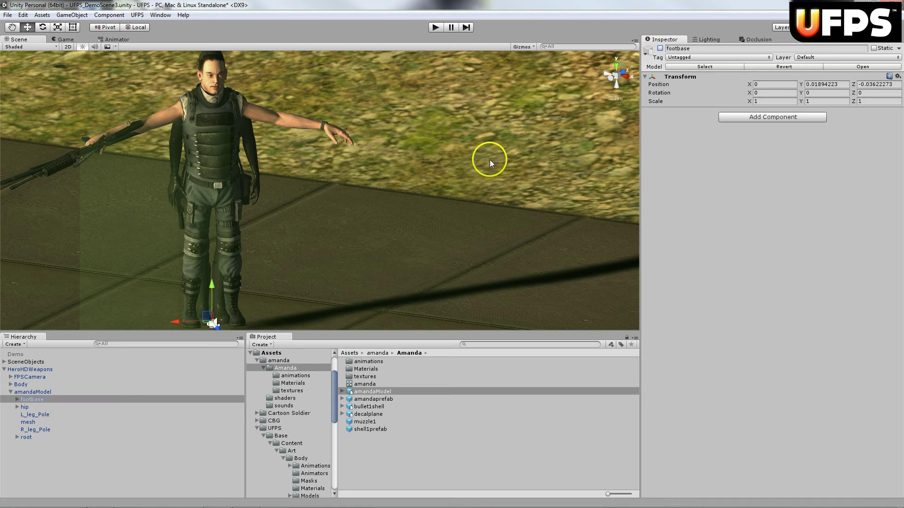
pyautogui.click(37, 416)
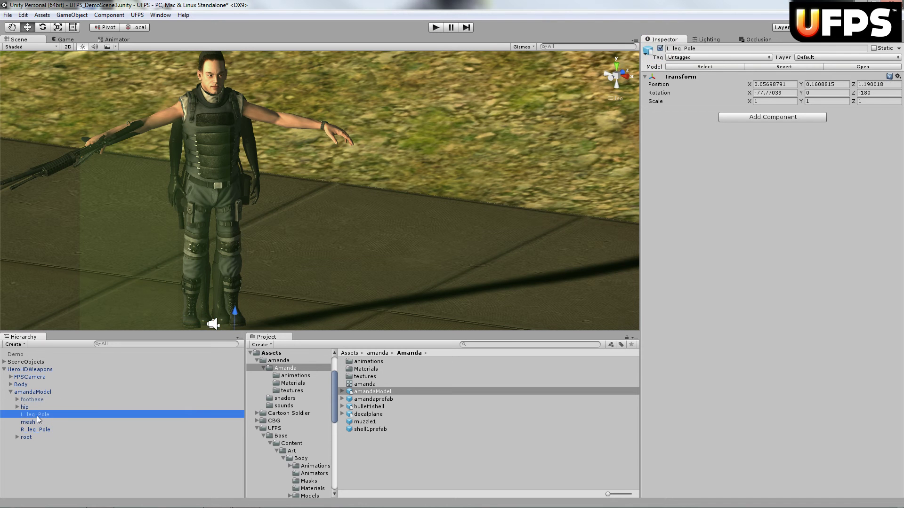
pyautogui.click(660, 48)
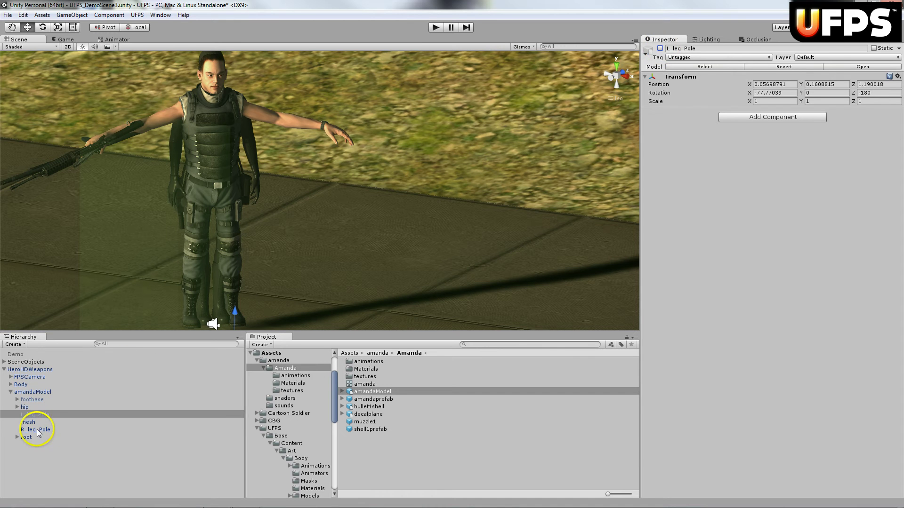
pyautogui.click(36, 430)
pyautogui.click(660, 48)
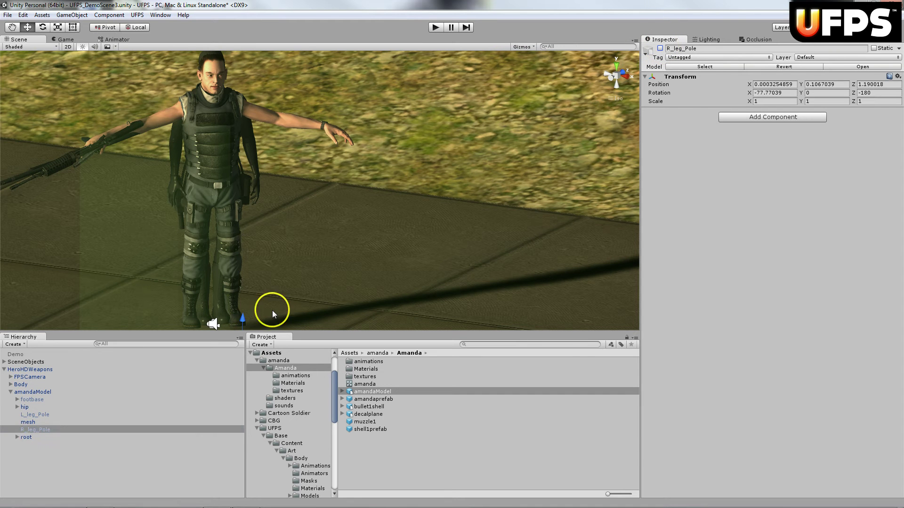
pyautogui.click(26, 437)
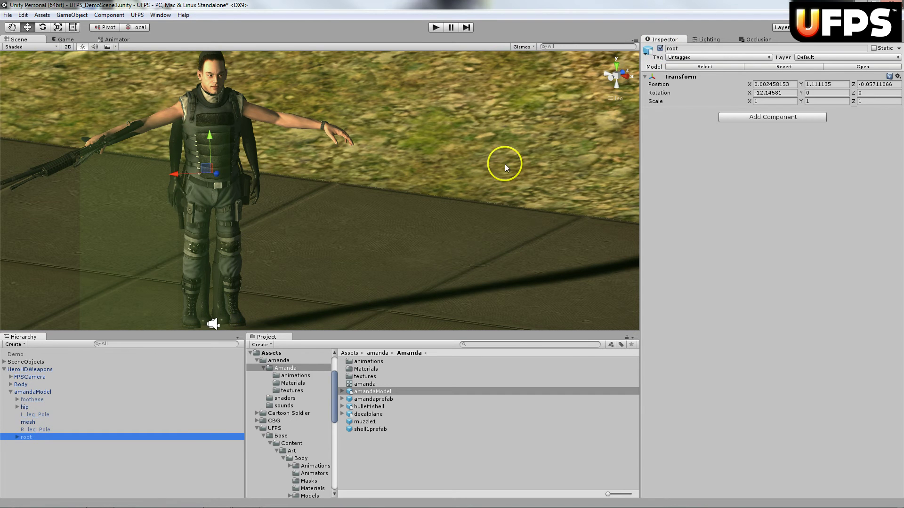
pyautogui.click(659, 48)
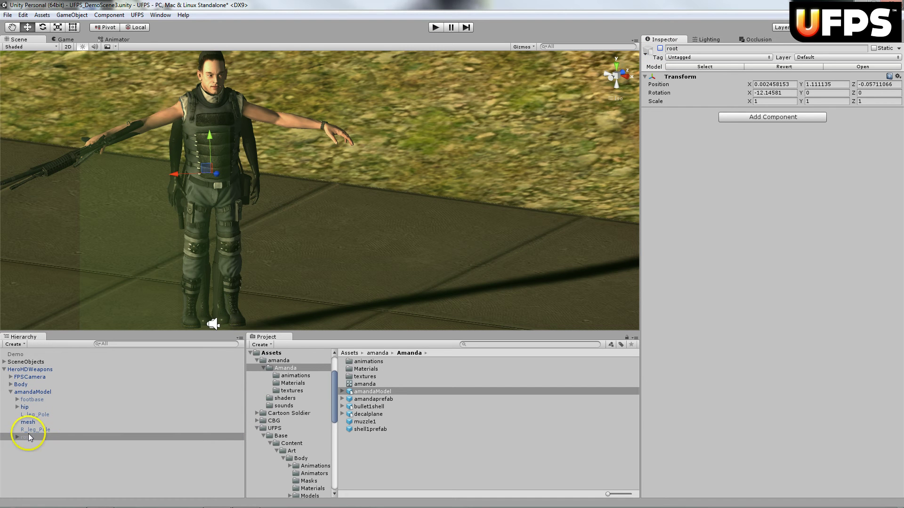
# - Expand hip through spine, chest, neck and head to deactivate the goggles object
pyautogui.click(17, 406)
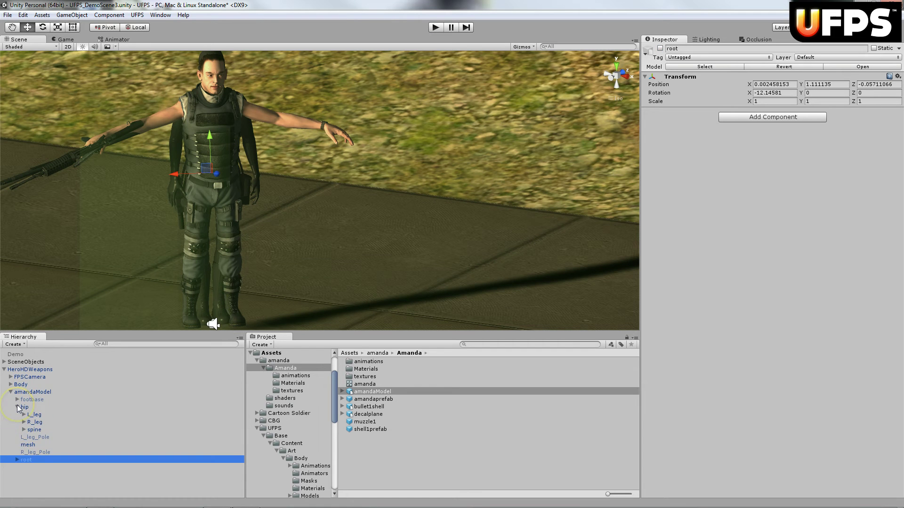
pyautogui.click(24, 429)
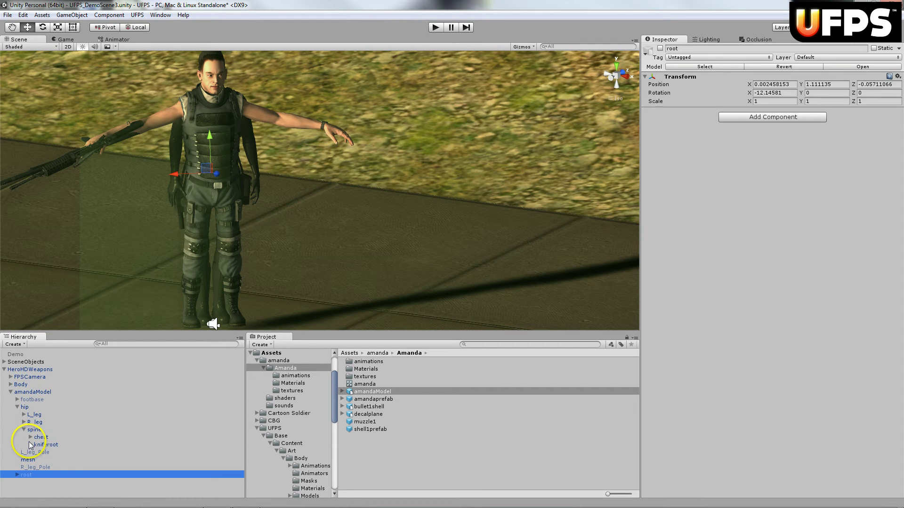
pyautogui.click(31, 437)
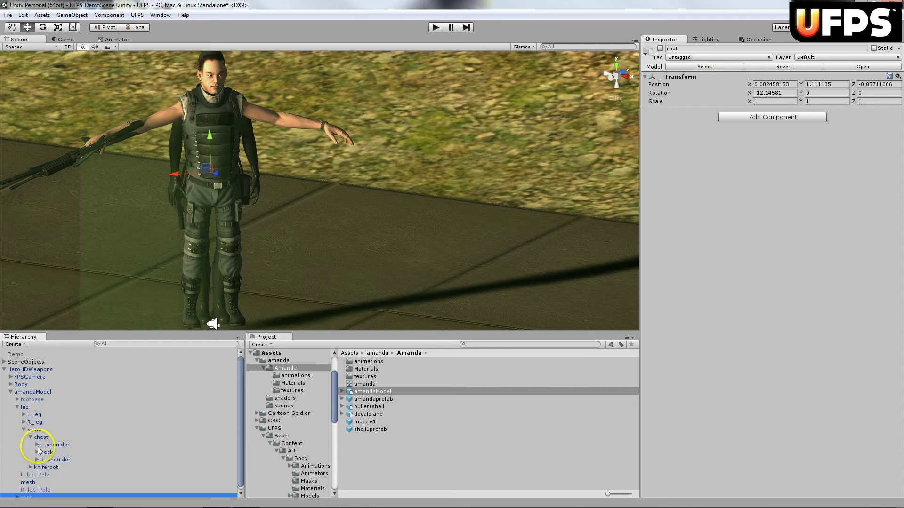
pyautogui.click(42, 452)
pyautogui.click(37, 453)
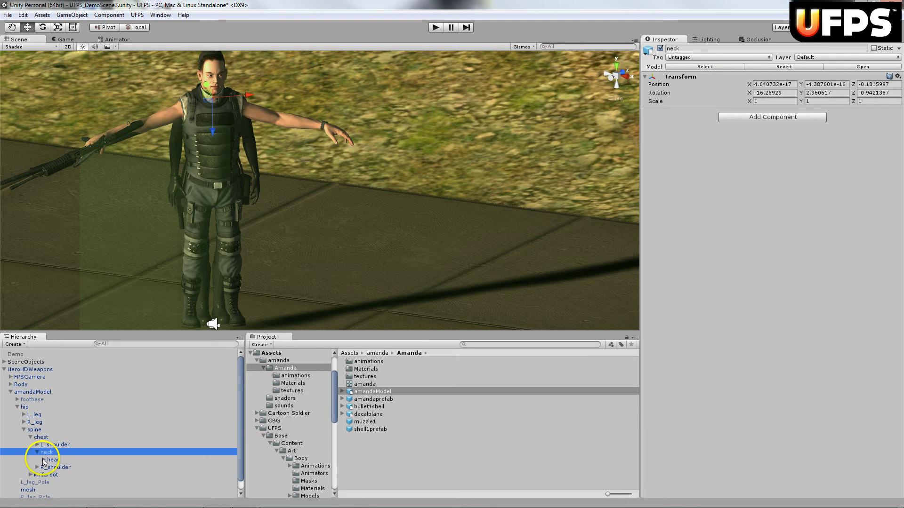
pyautogui.click(44, 460)
pyautogui.click(64, 467)
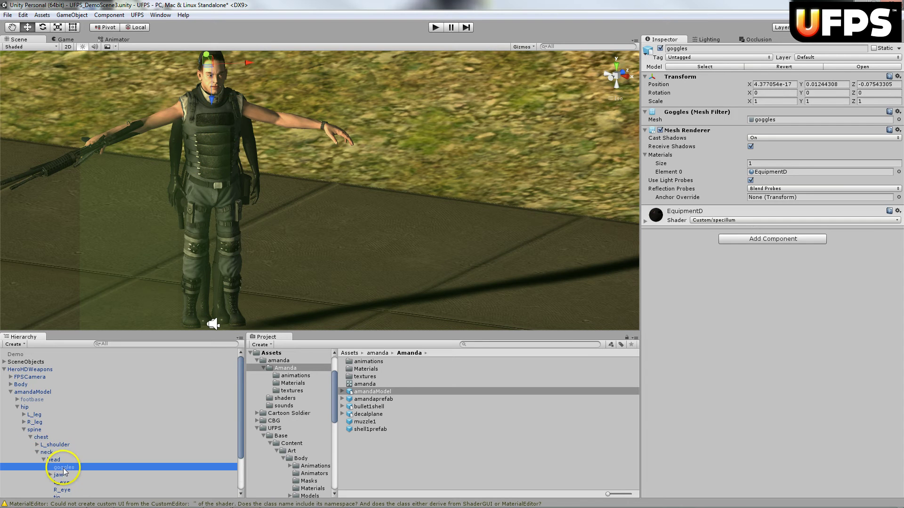
pyautogui.click(660, 48)
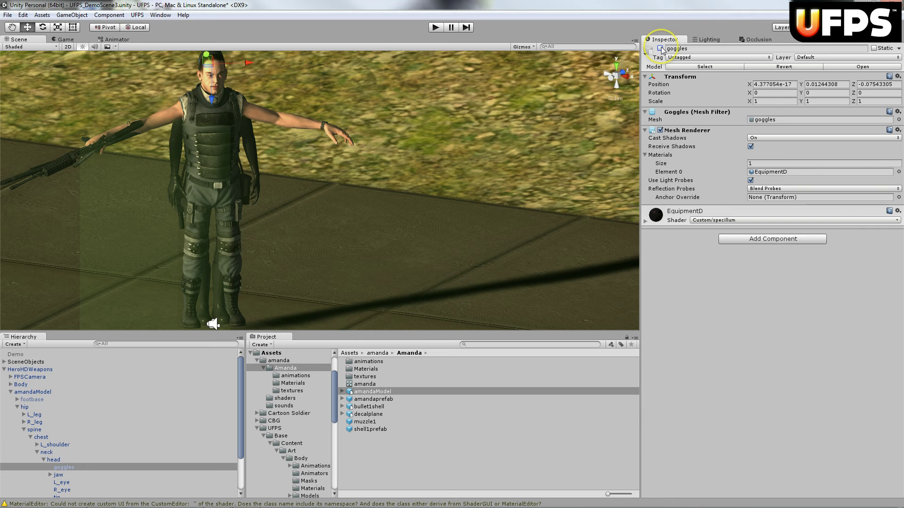
pyautogui.click(23, 430)
pyautogui.click(17, 407)
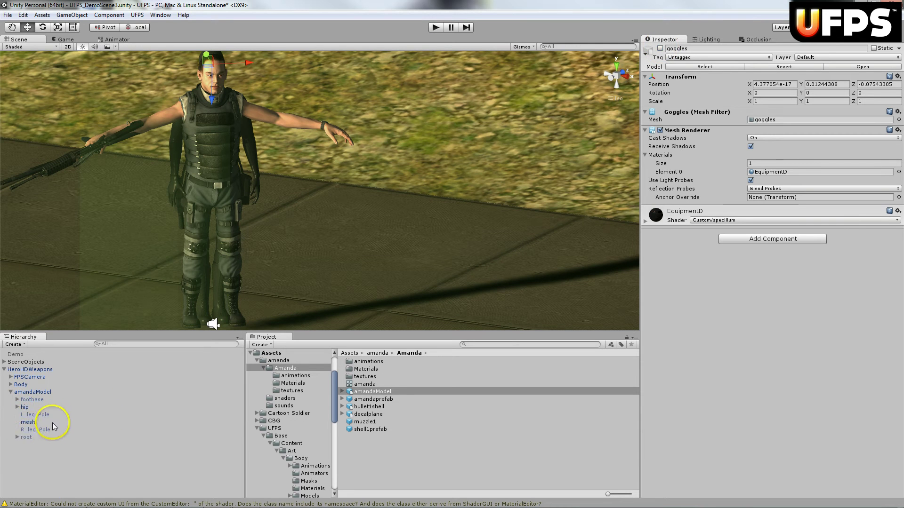
# - Assign the amanda material to Amanda's mesh and deactivate the original hero Body
pyautogui.click(28, 423)
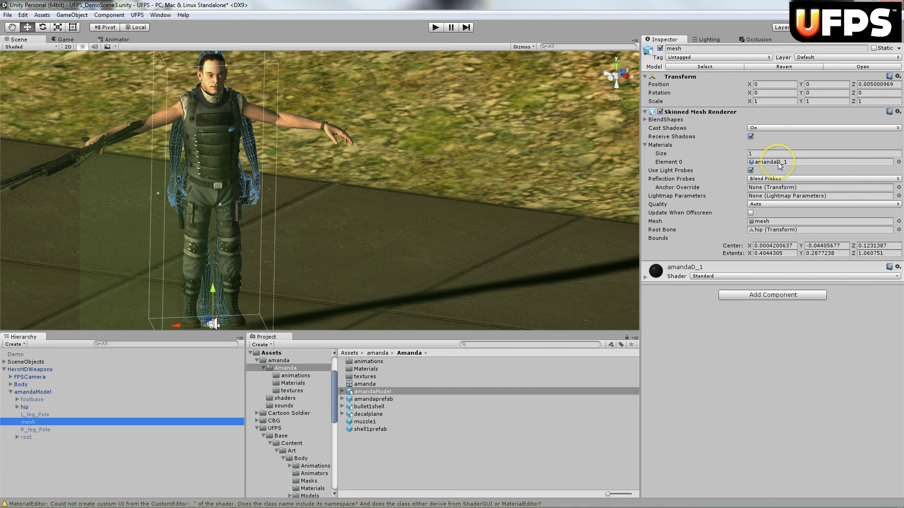
pyautogui.click(779, 162)
pyautogui.click(364, 362)
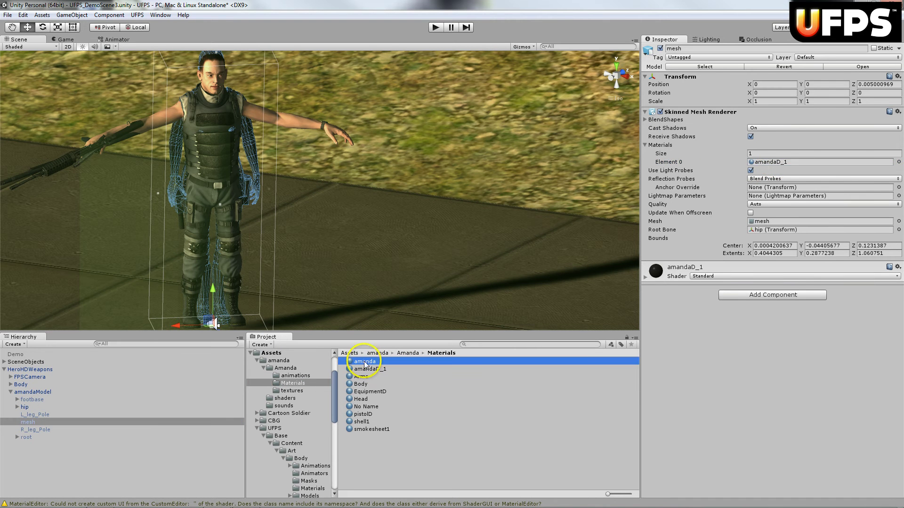
pyautogui.moveTo(364, 363); pyautogui.dragTo(787, 164)
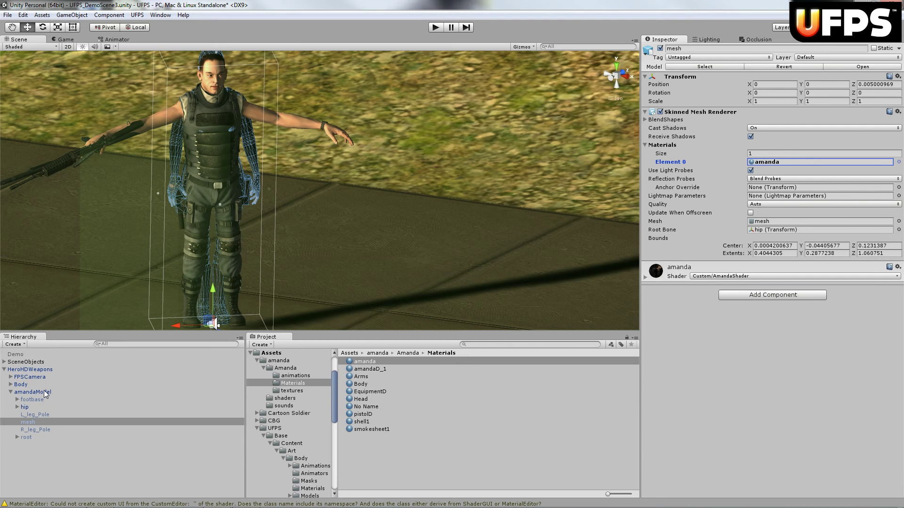
pyautogui.click(21, 385)
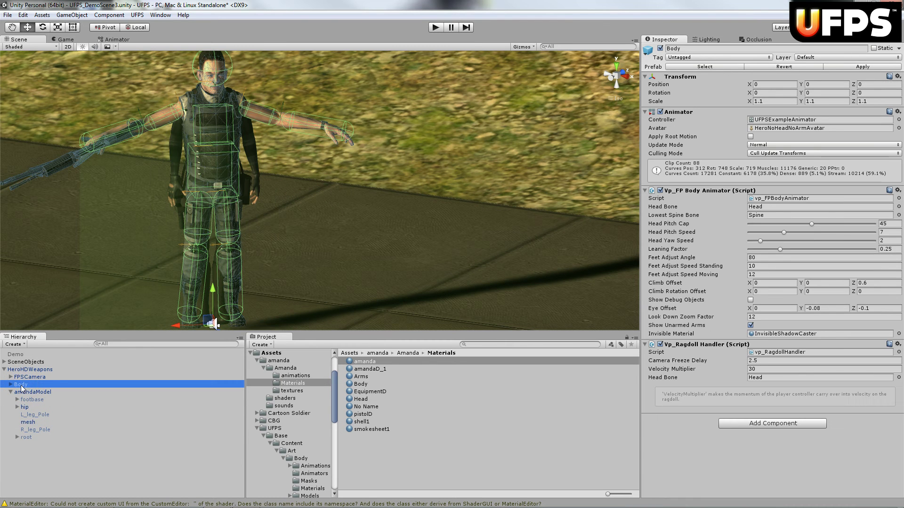
pyautogui.click(661, 48)
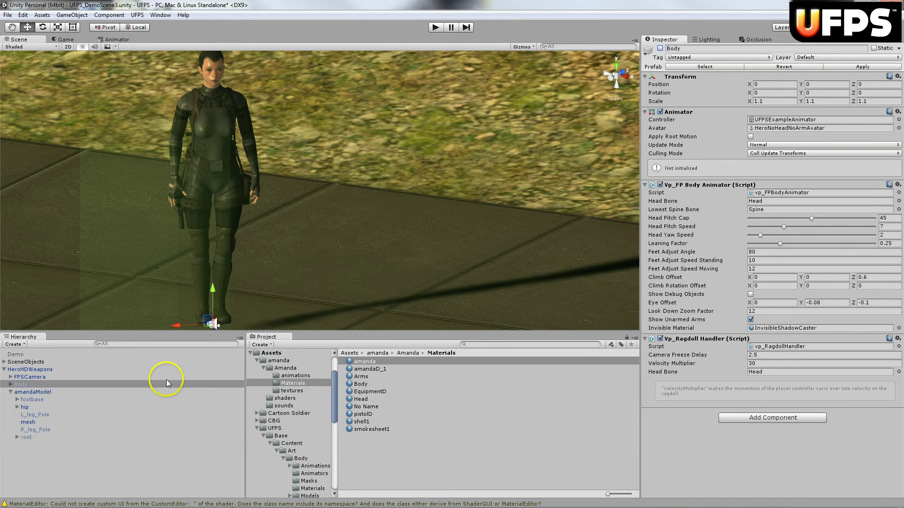
# - With amandaModel selected, open the Create Ragdoll wizard from GameObject > 3D Object
pyautogui.click(33, 393)
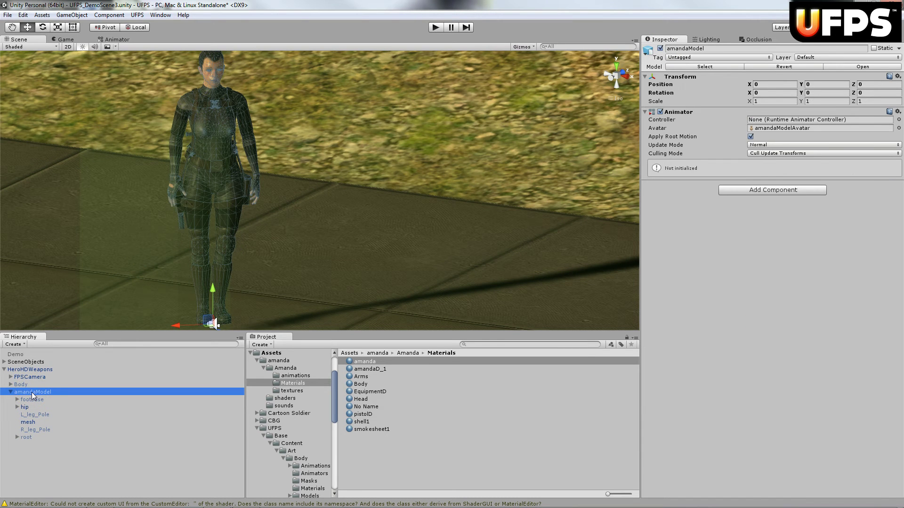
pyautogui.click(74, 16)
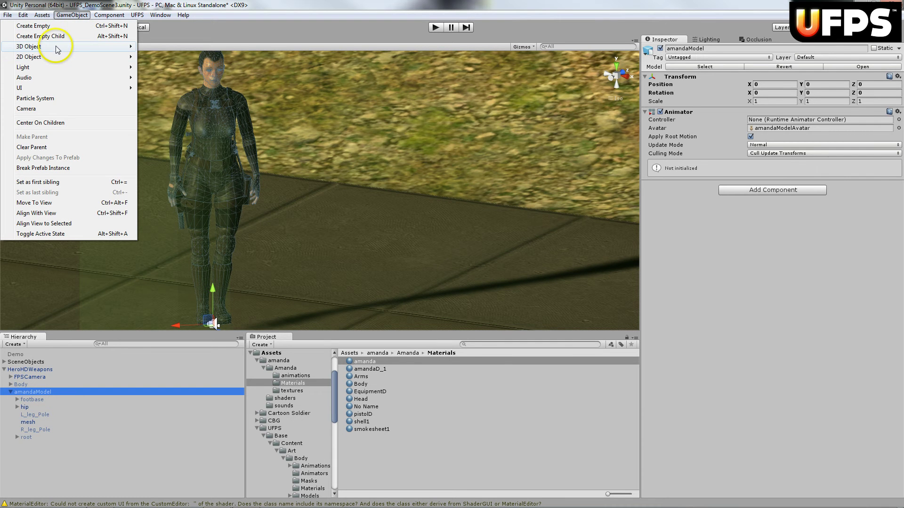
pyautogui.moveTo(56, 46)
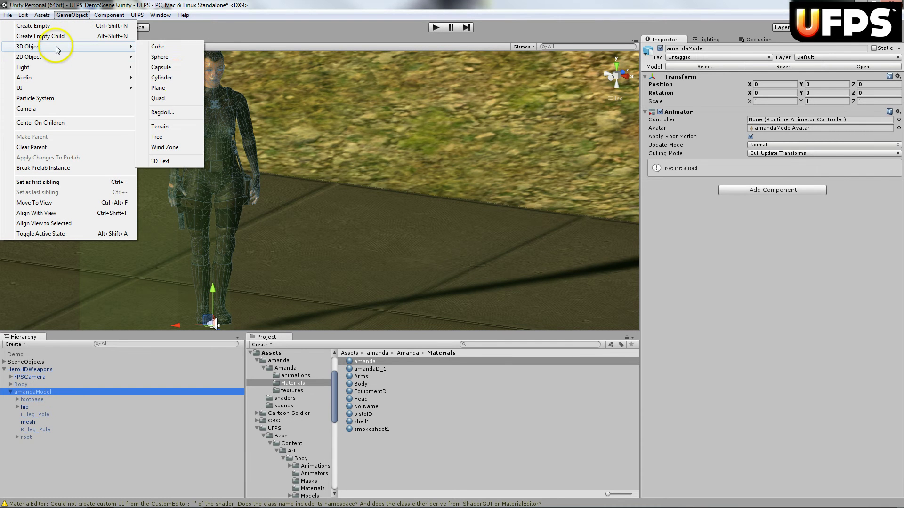
pyautogui.click(170, 113)
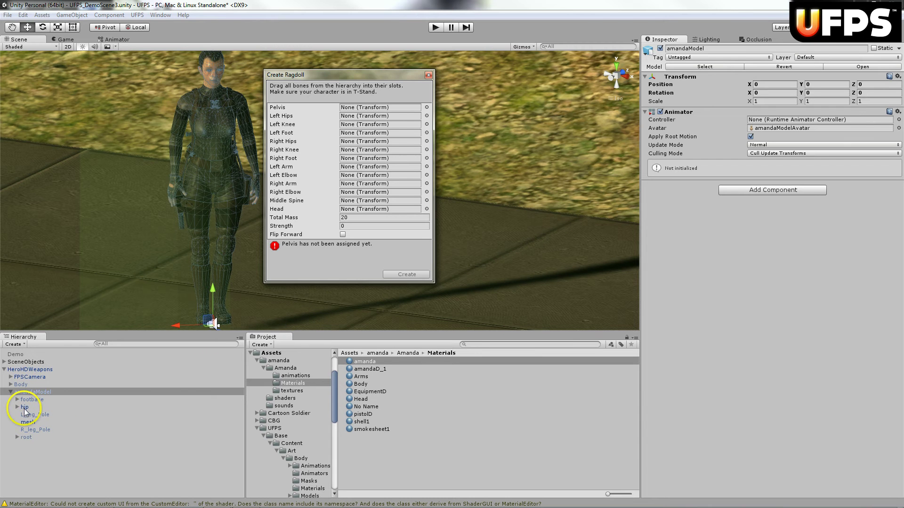
# - Map hip as the ragdoll pelvis, fill the remaining bone slots, and create the ragdoll
pyautogui.moveTo(24, 409); pyautogui.dragTo(383, 112)
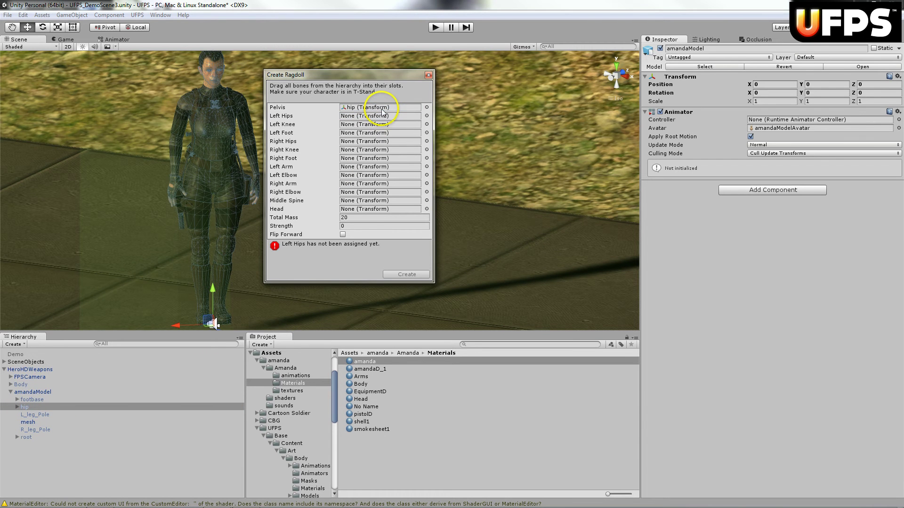
pyautogui.click(17, 407)
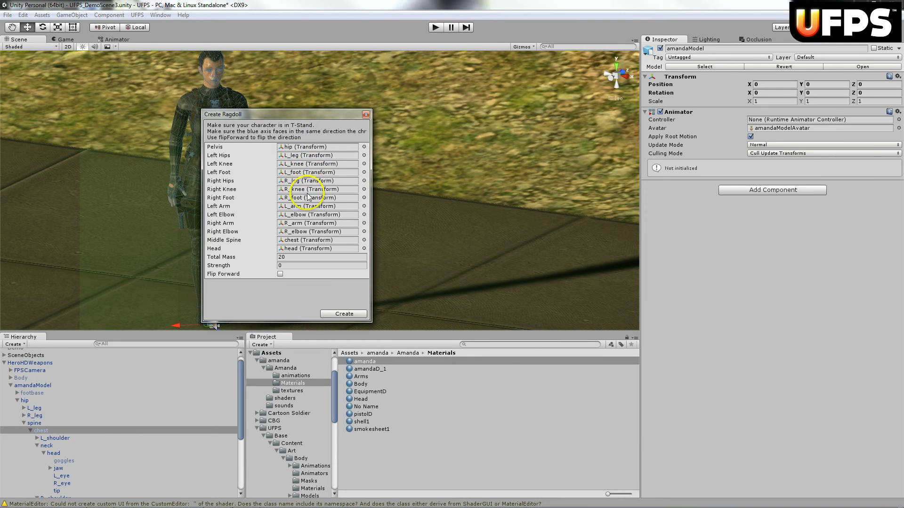
pyautogui.click(344, 314)
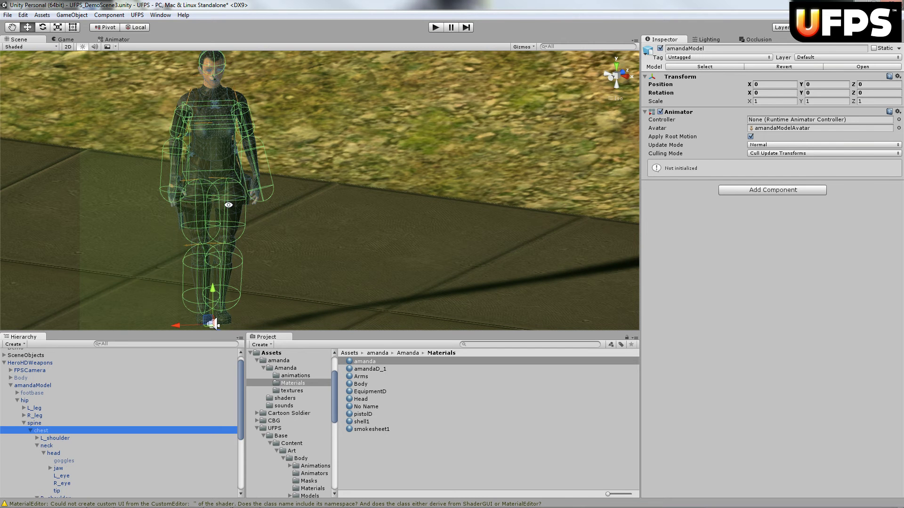
pyautogui.press('F2')
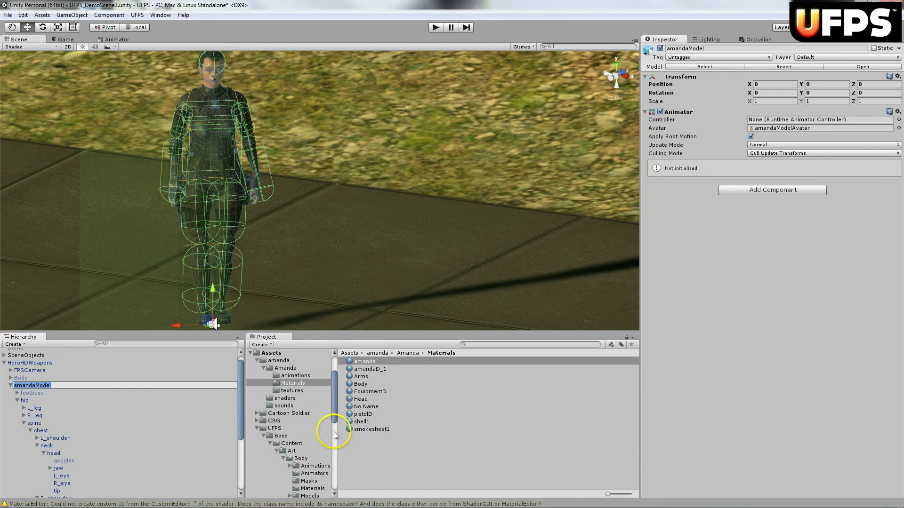
# - Set amandaModel's Animator controller to UFPSExampleAnimator and turn off Apply Root Motion
pyautogui.scroll(-5, 334, 433)
pyautogui.click(314, 399)
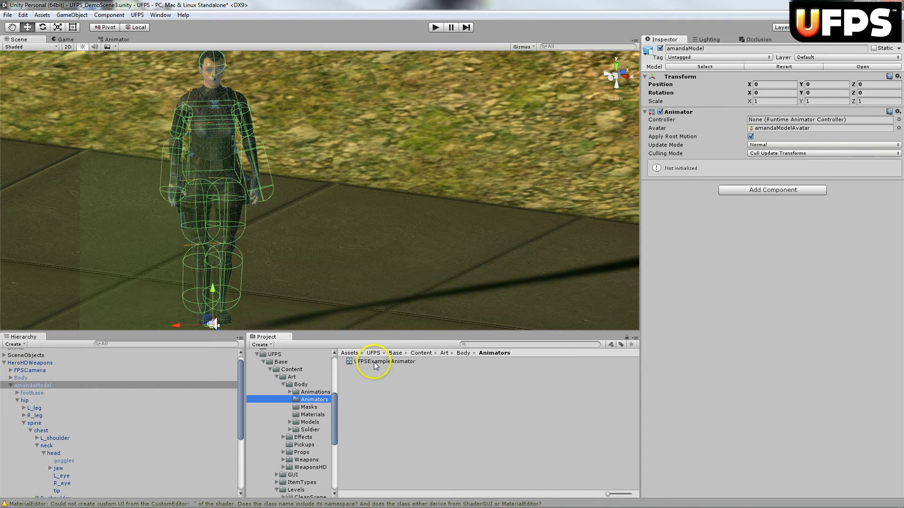
pyautogui.moveTo(375, 366); pyautogui.dragTo(763, 121)
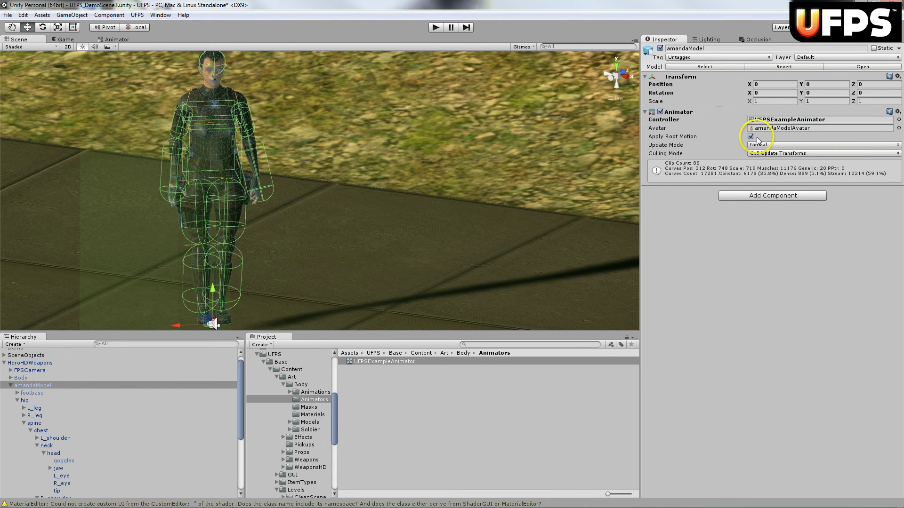
pyautogui.click(750, 137)
# - Add a Vp_FP Body Animator using head, spine and the InvisibleShadowCaster material
pyautogui.click(767, 196)
pyautogui.click(756, 346)
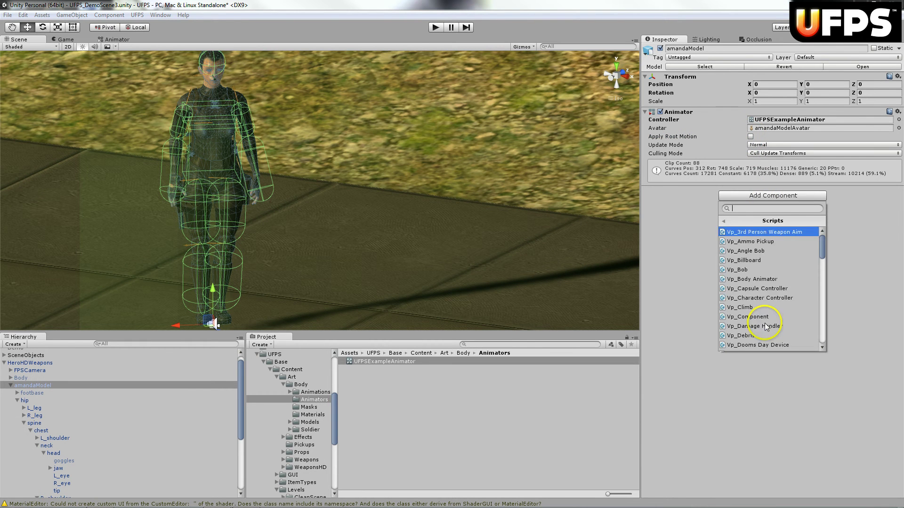
pyautogui.scroll(-5, 763, 302)
pyautogui.scroll(3, 762, 268)
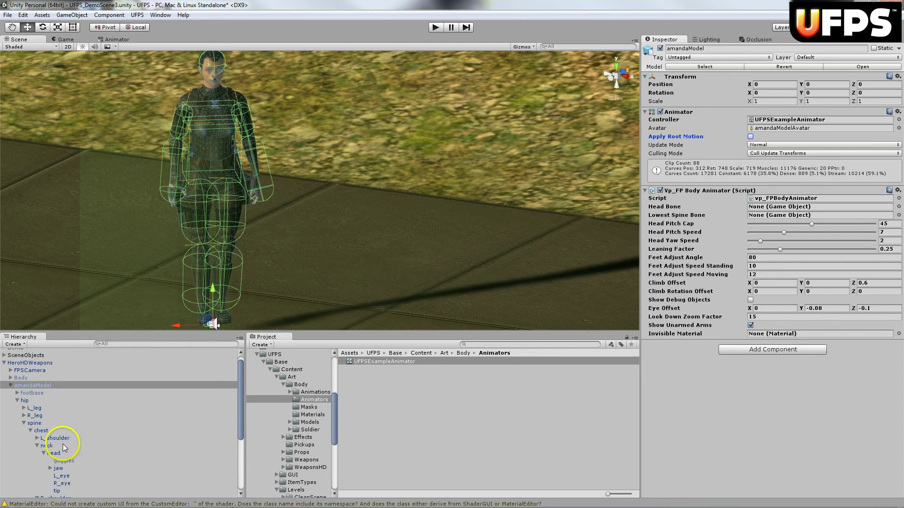
pyautogui.moveTo(54, 453); pyautogui.dragTo(772, 211)
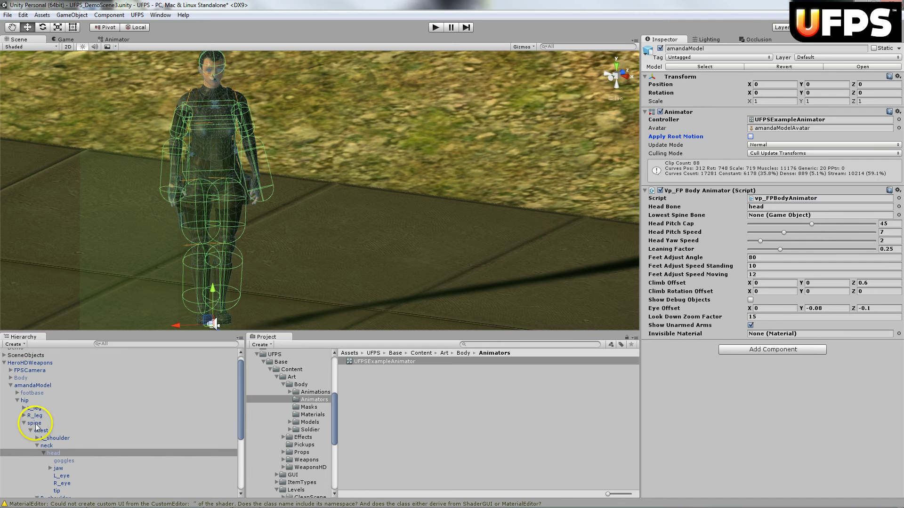
pyautogui.moveTo(34, 423); pyautogui.dragTo(781, 220)
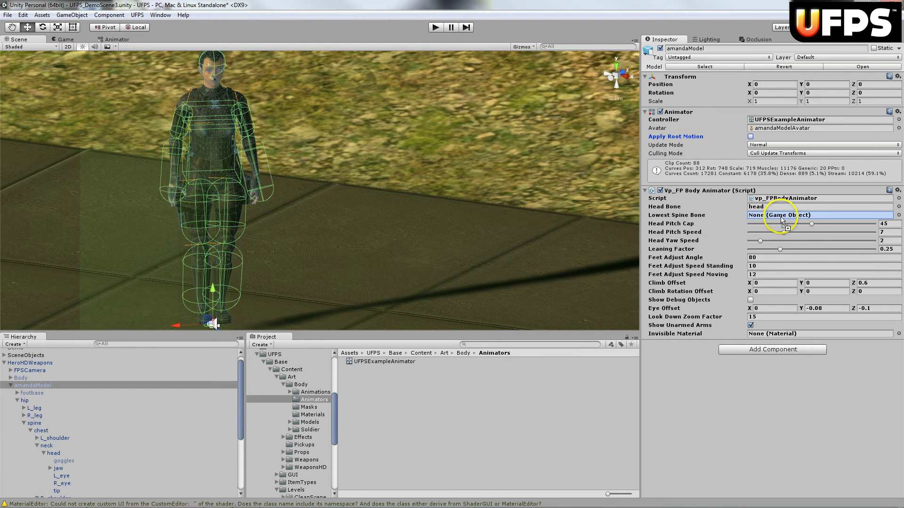
pyautogui.click(306, 415)
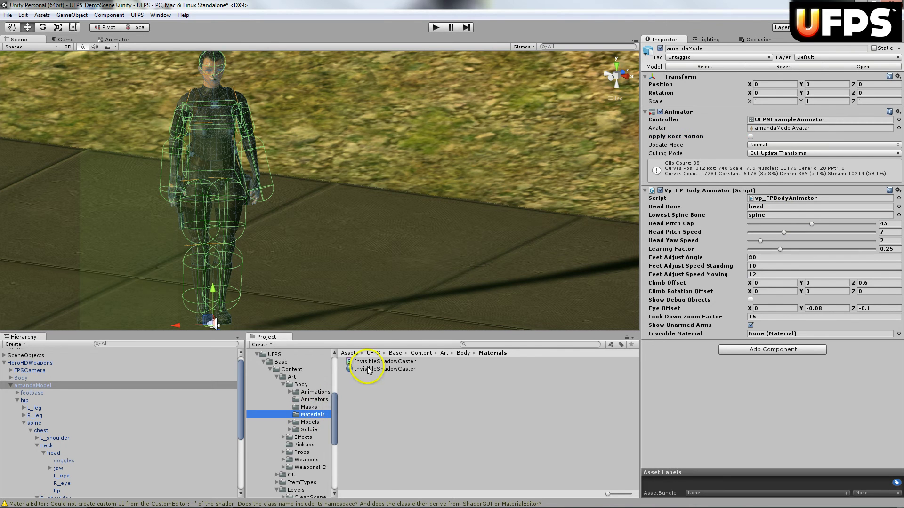
pyautogui.moveTo(371, 372); pyautogui.dragTo(766, 333)
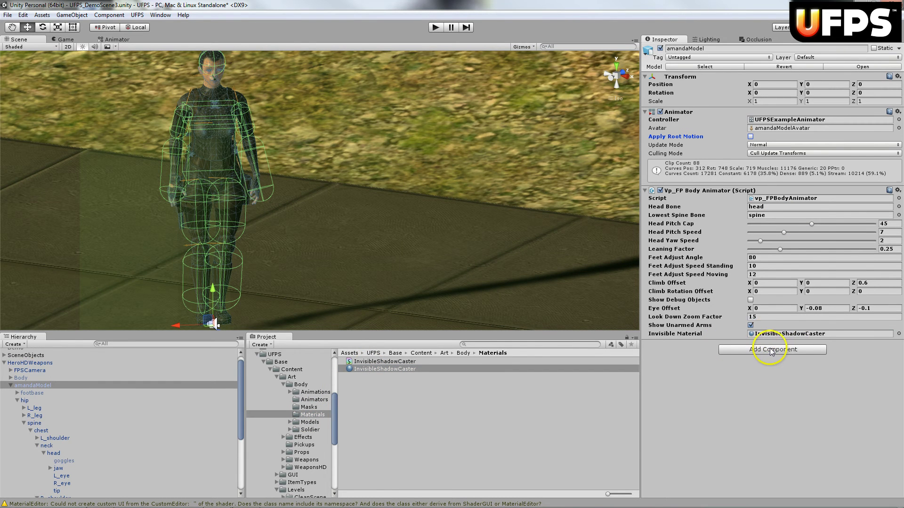
# - Add the Vp_Ragdoll Handler script to amandaModel and set head as its Head Bone
pyautogui.click(770, 351)
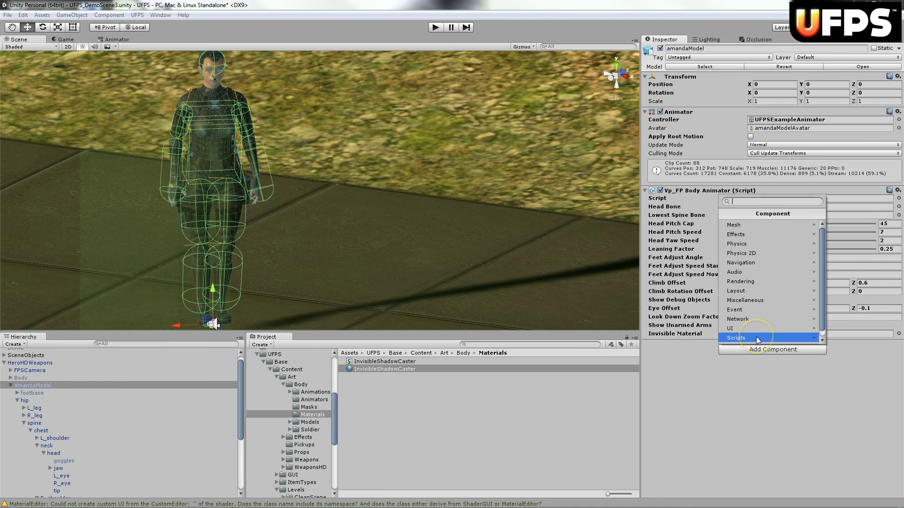
pyautogui.click(758, 339)
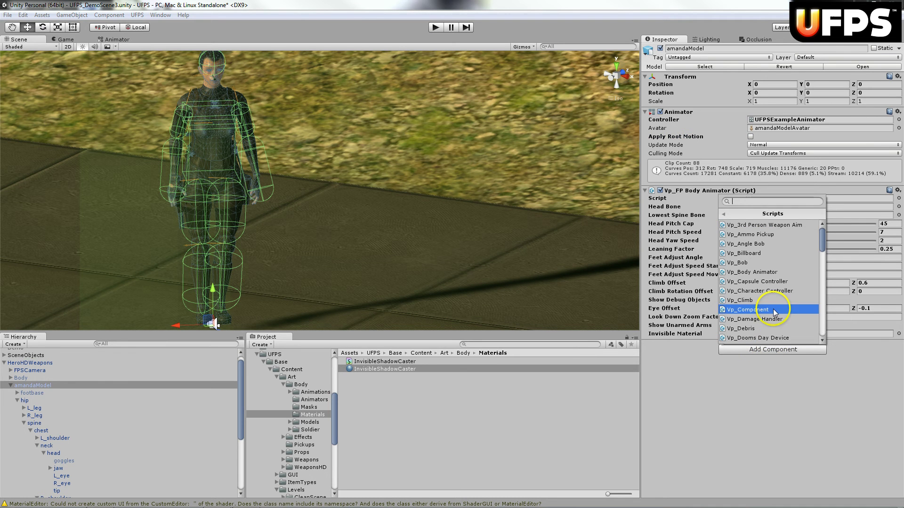
pyautogui.scroll(-8, 774, 314)
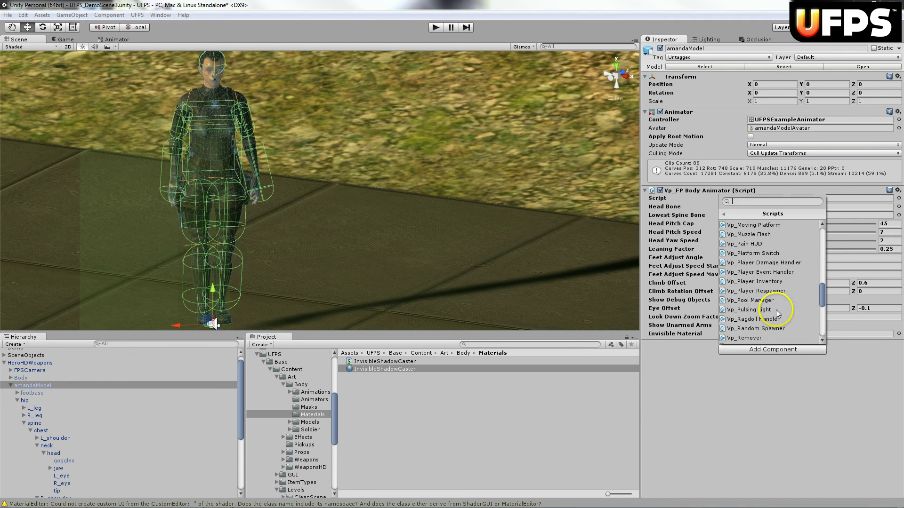
pyautogui.click(770, 319)
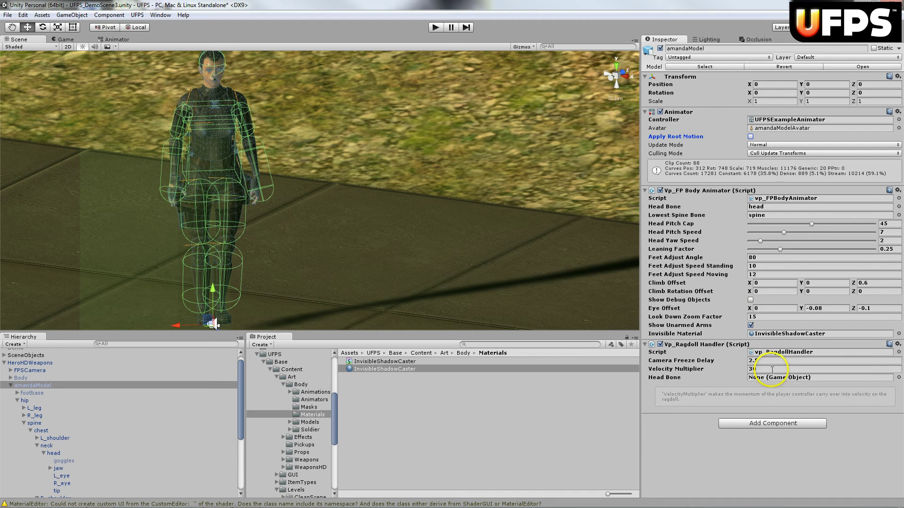
pyautogui.click(58, 454)
pyautogui.moveTo(58, 454); pyautogui.dragTo(778, 381)
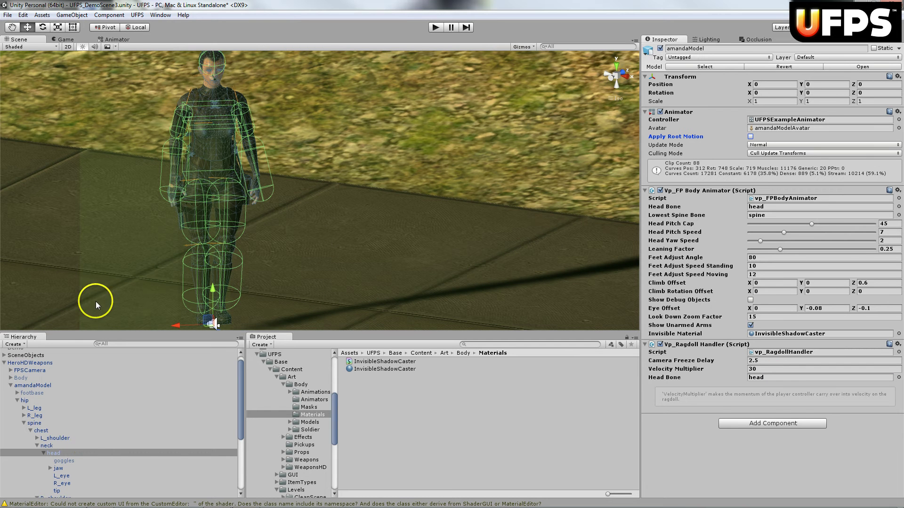
# - Set the head bone's scale to 0, 0, 0
pyautogui.click(52, 454)
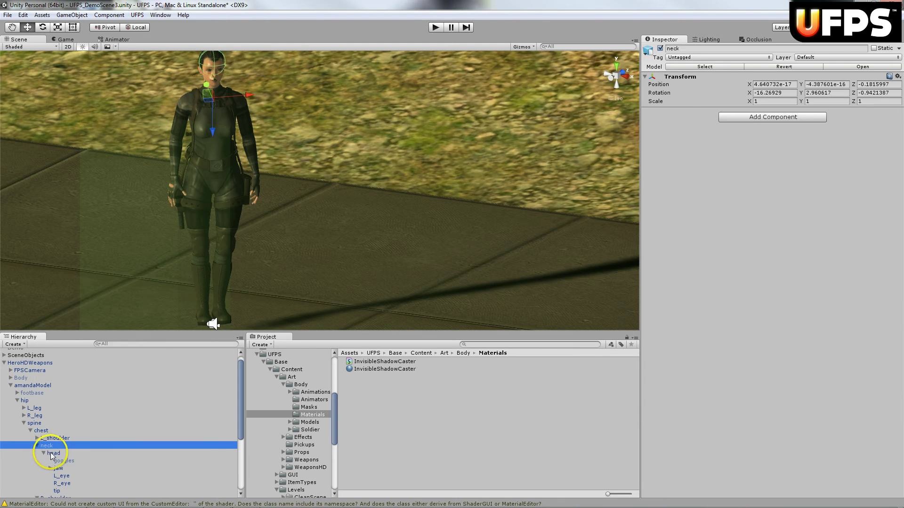
pyautogui.click(772, 101)
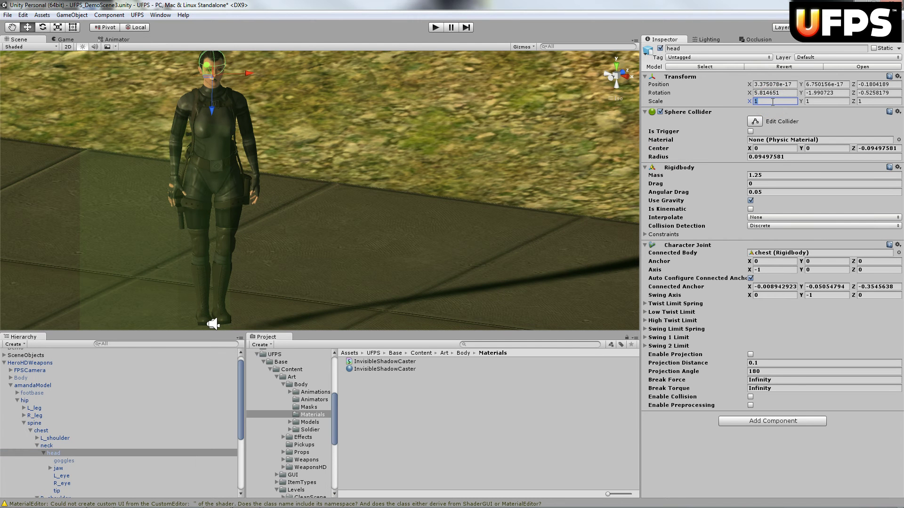
pyautogui.write('0')
pyautogui.press('Tab')
pyautogui.write('0')
pyautogui.press('Tab')
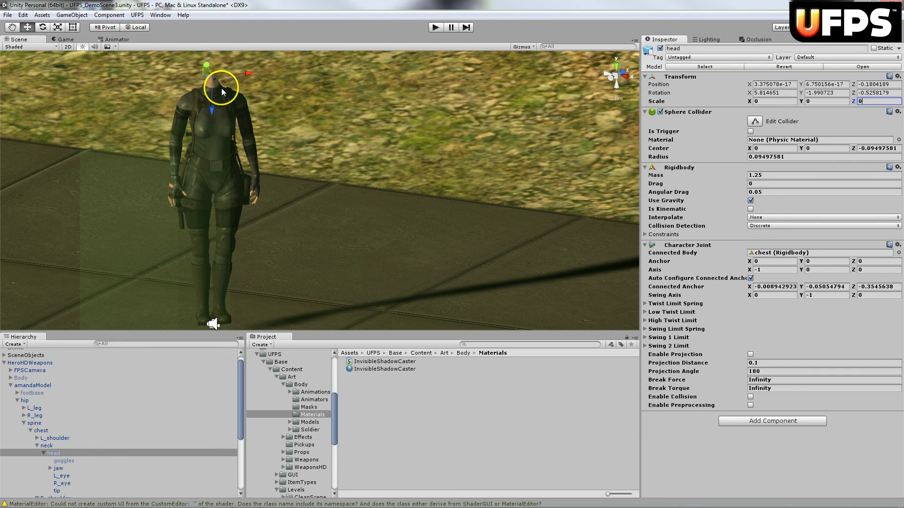
# - Select L_arm and R_arm together and set their scale to 0, 0, 0
pyautogui.click(36, 445)
pyautogui.click(37, 439)
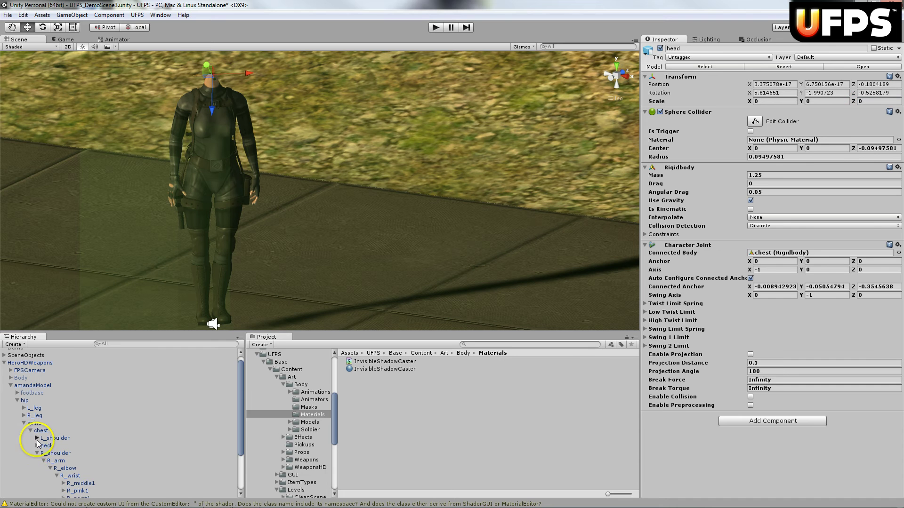
pyautogui.click(44, 445)
pyautogui.click(55, 446)
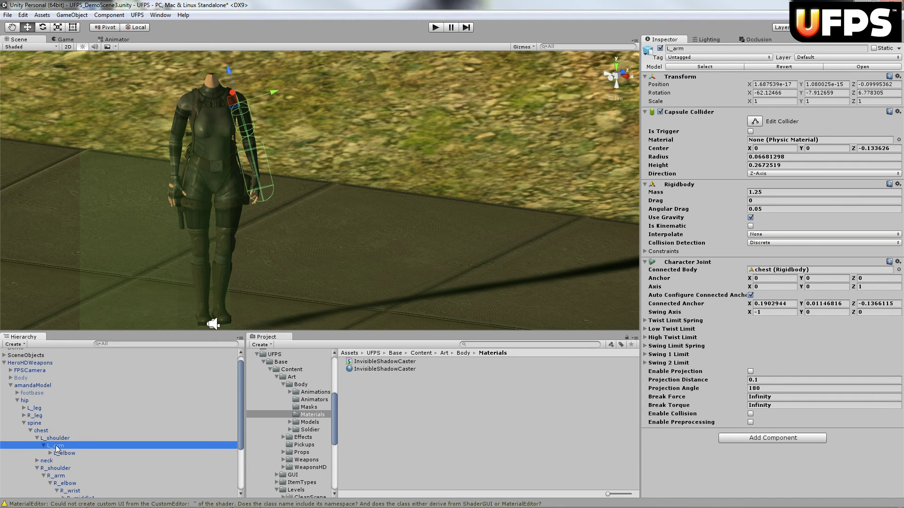
pyautogui.scroll(-3, 80, 445)
pyautogui.keyDown('ctrl'); pyautogui.click(71, 418); pyautogui.keyUp('ctrl')
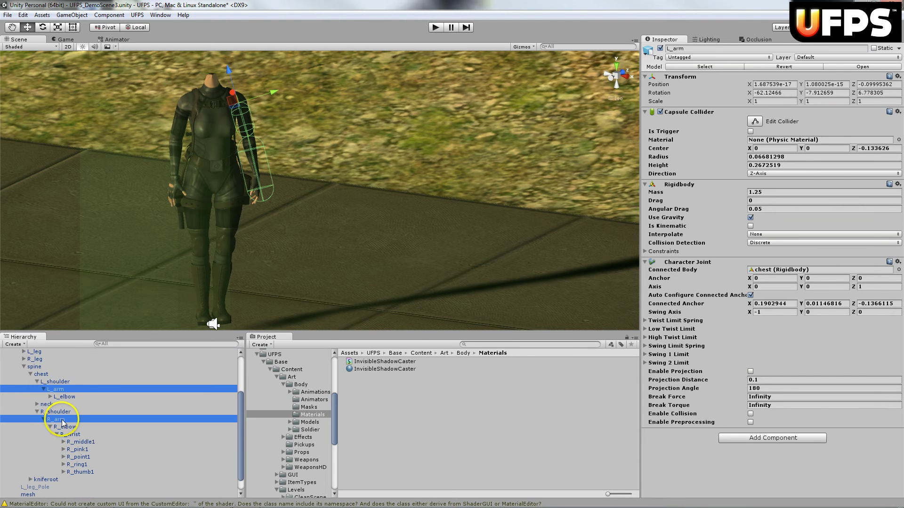
pyautogui.click(778, 103)
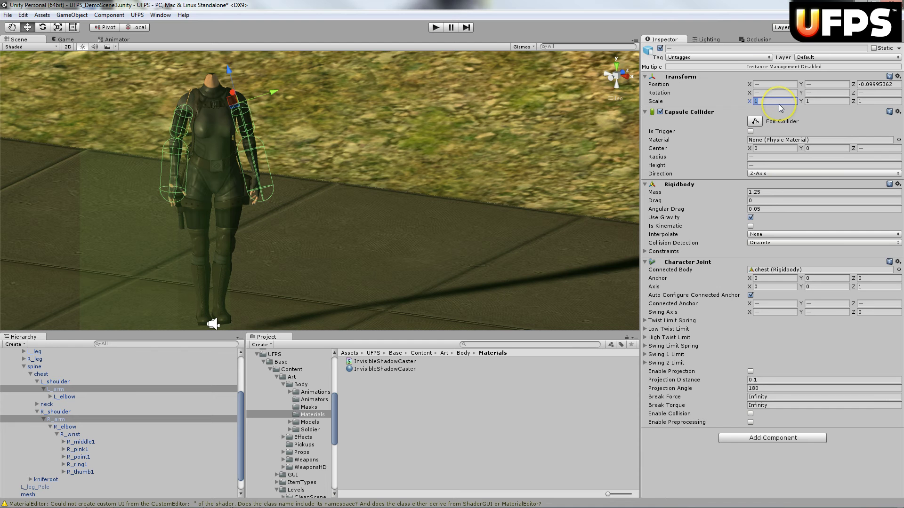
pyautogui.write('0')
pyautogui.press('Tab')
pyautogui.write('0')
pyautogui.press('Tab')
pyautogui.write('0')
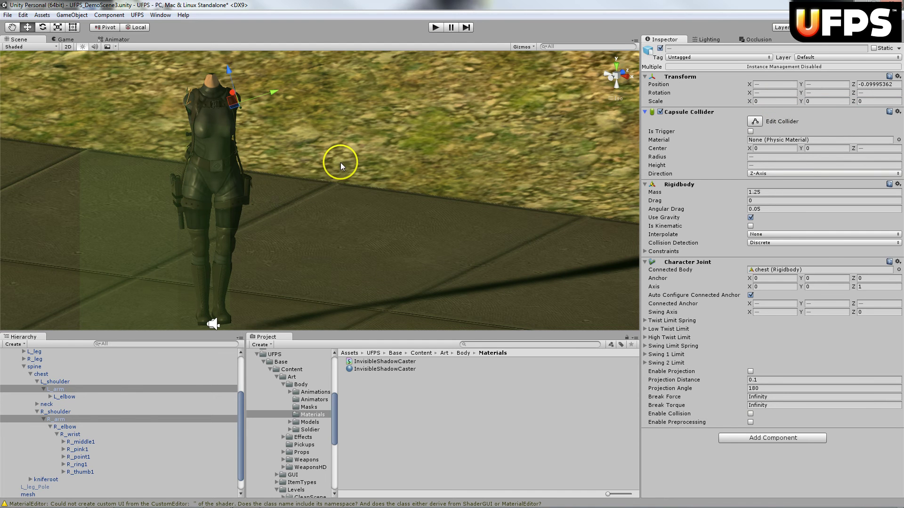
pyautogui.click(437, 29)
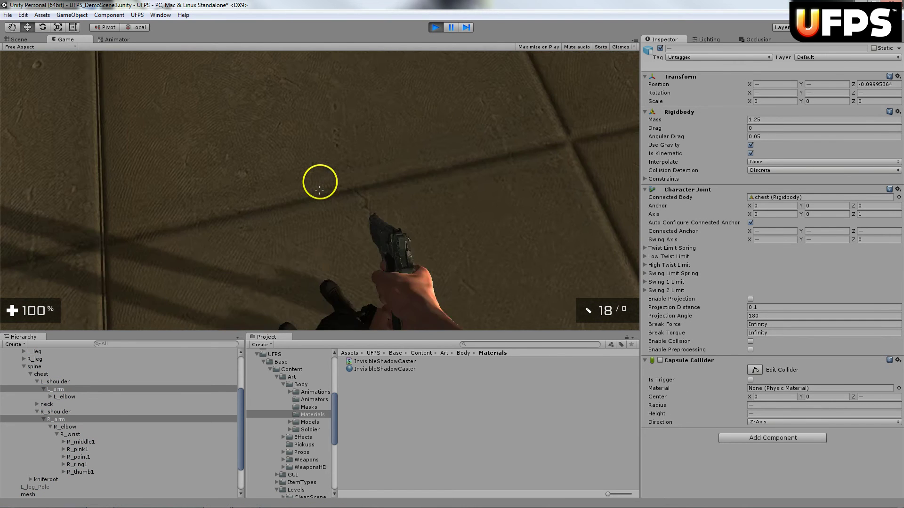
pyautogui.press('v')
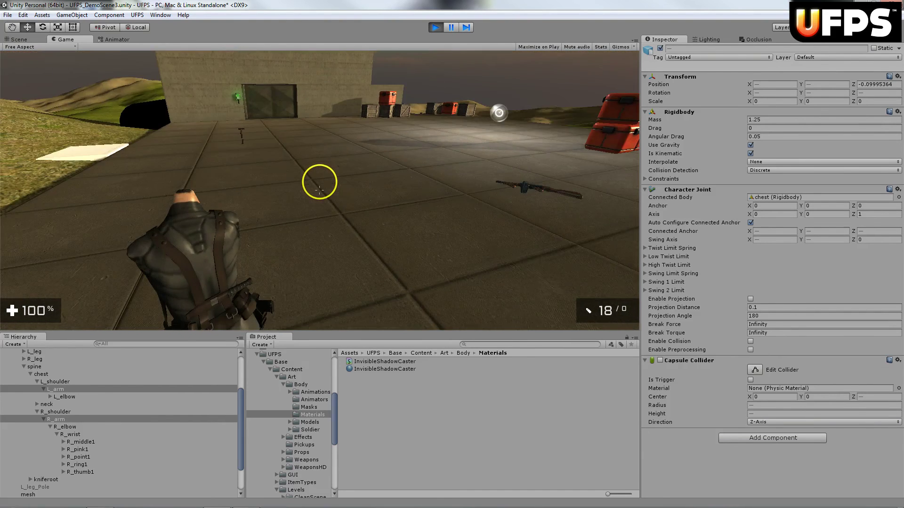
pyautogui.press('v')
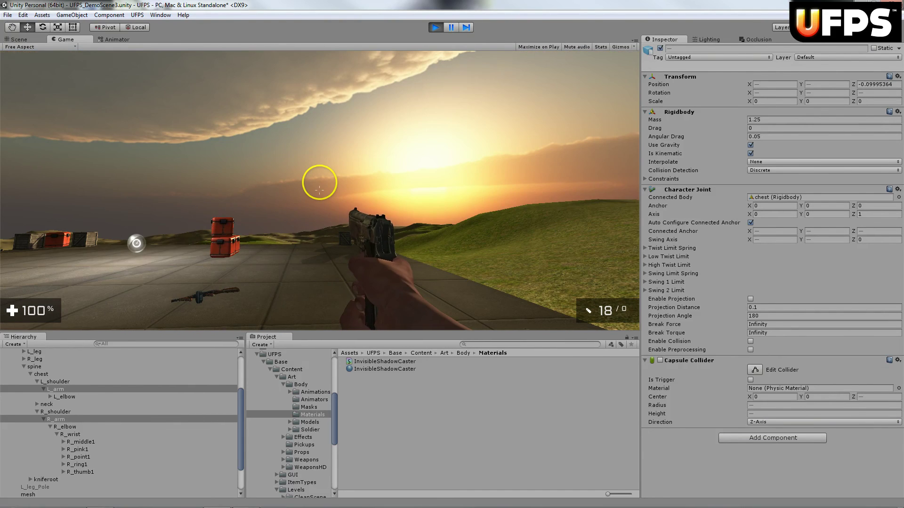
pyautogui.press('Escape')
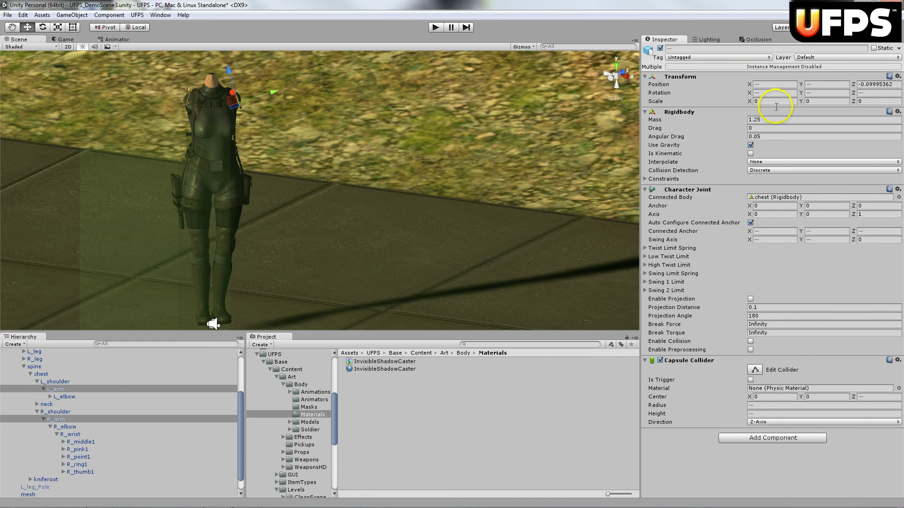
# - Set the selected L_arm and R_arm scale back to 1, 1, 1
pyautogui.write('1')
pyautogui.press('Tab')
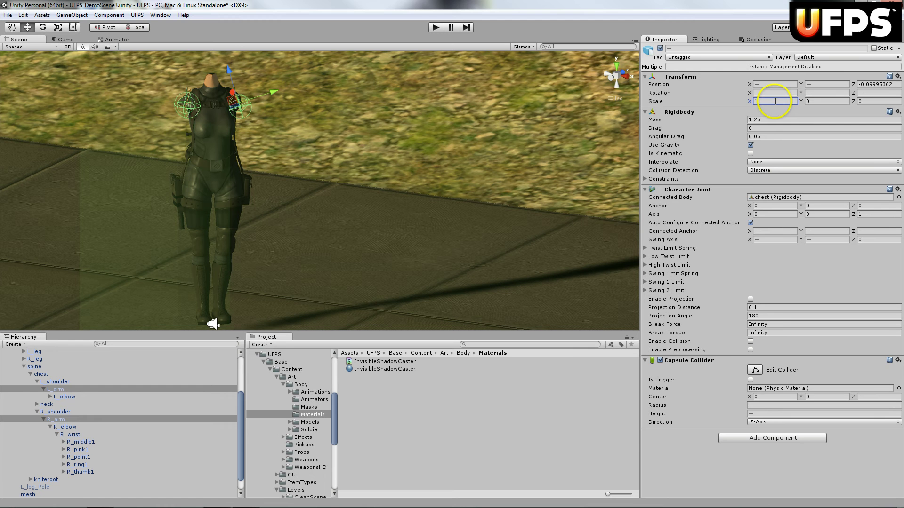
pyautogui.write('1')
pyautogui.press('Tab')
pyautogui.write('1')
pyautogui.press('Return')
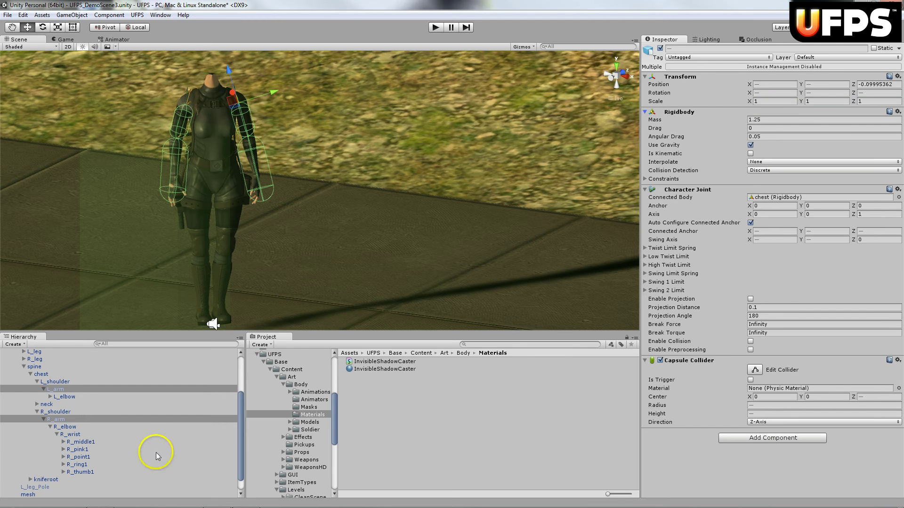
# - Expand neck and set the head bone's scale back to 1, 1, 1
pyautogui.click(37, 404)
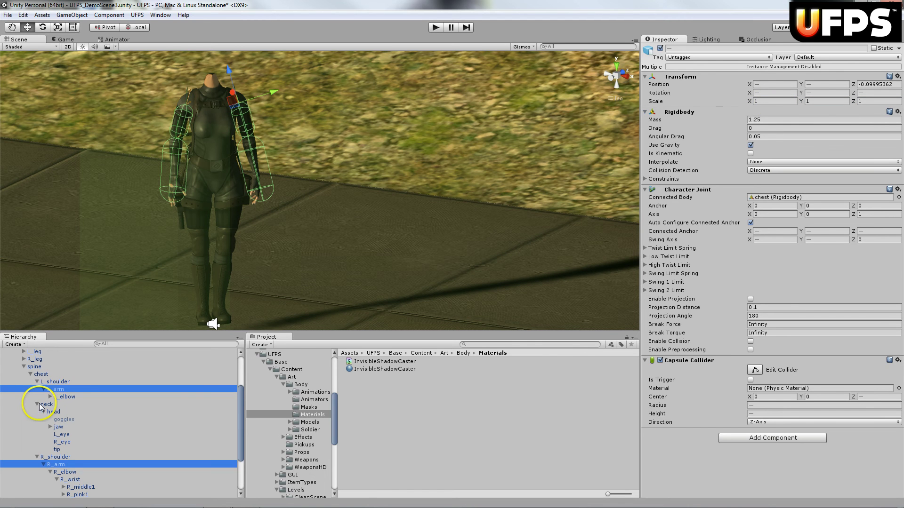
pyautogui.click(53, 412)
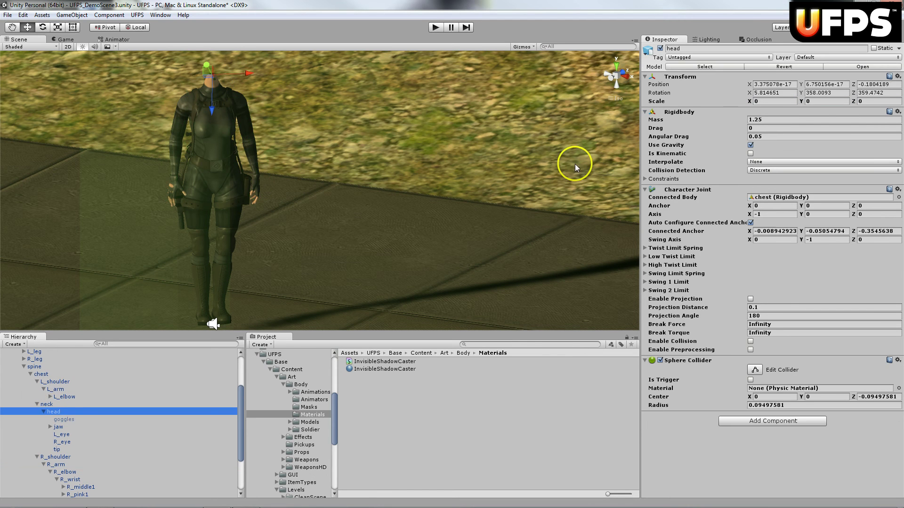
pyautogui.click(784, 100)
pyautogui.write('1')
pyautogui.press('Tab')
pyautogui.write('1')
pyautogui.press('Tab')
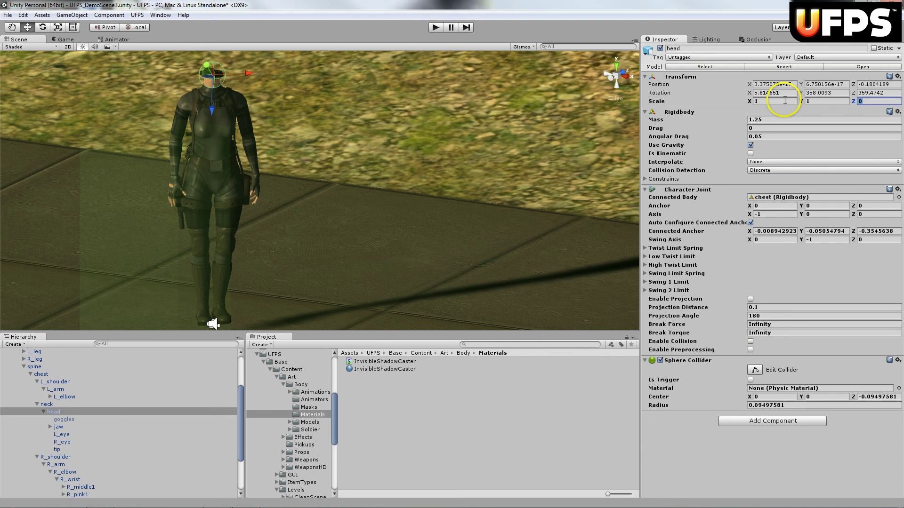
pyautogui.write('1')
pyautogui.press('Return')
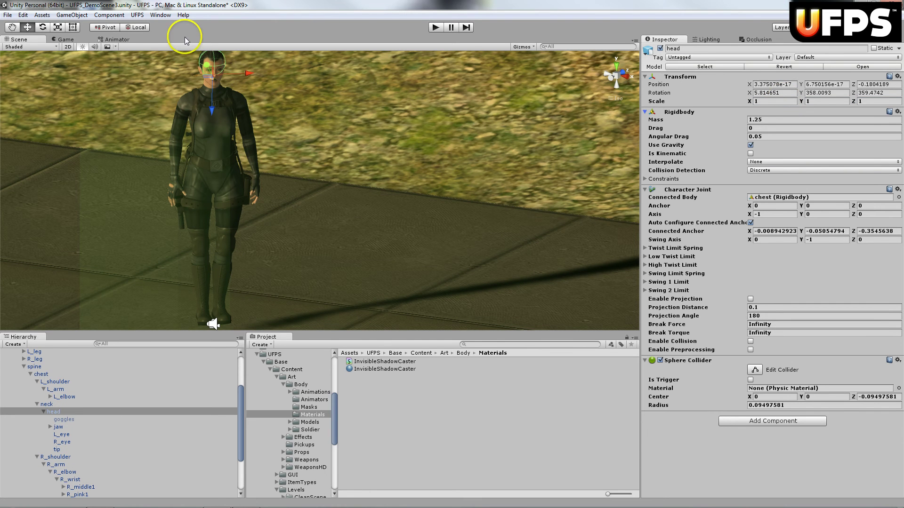
pyautogui.click(160, 15)
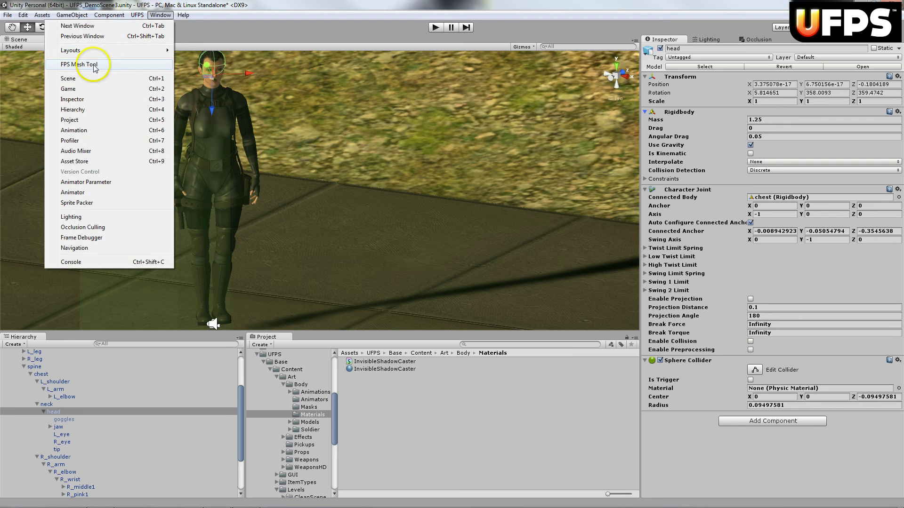
# - Open the FPS Mesh Tool, set amandaModel as Object or Prefab, and create a coloured preview
pyautogui.click(78, 64)
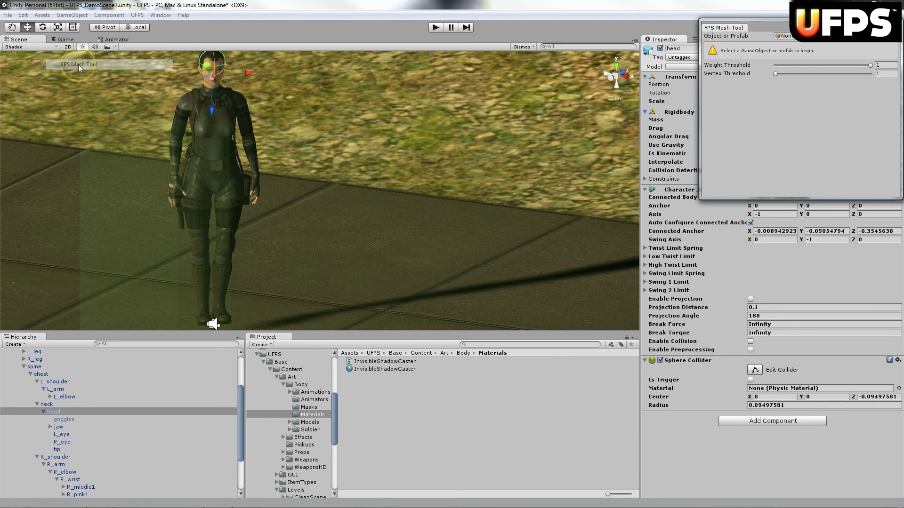
pyautogui.moveTo(454, 78); pyautogui.dragTo(311, 73)
pyautogui.moveTo(238, 397); pyautogui.dragTo(235, 366)
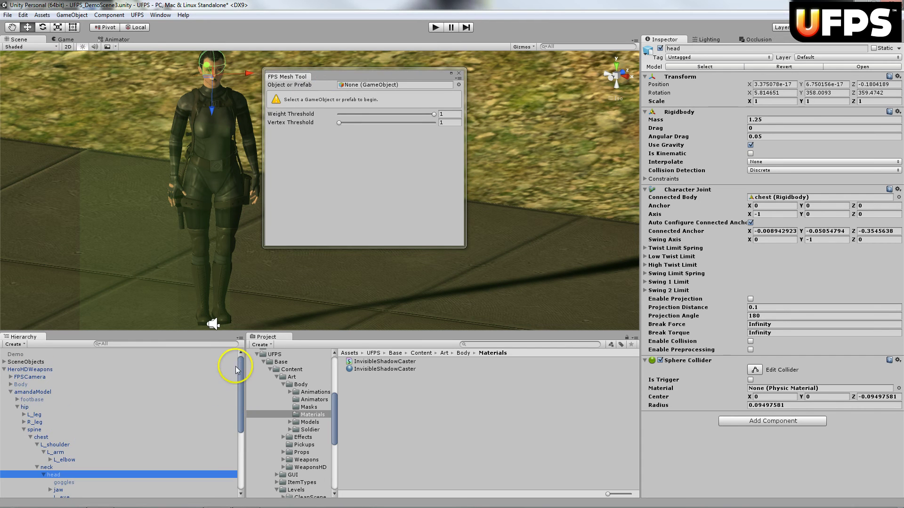
pyautogui.moveTo(31, 396); pyautogui.dragTo(439, 72)
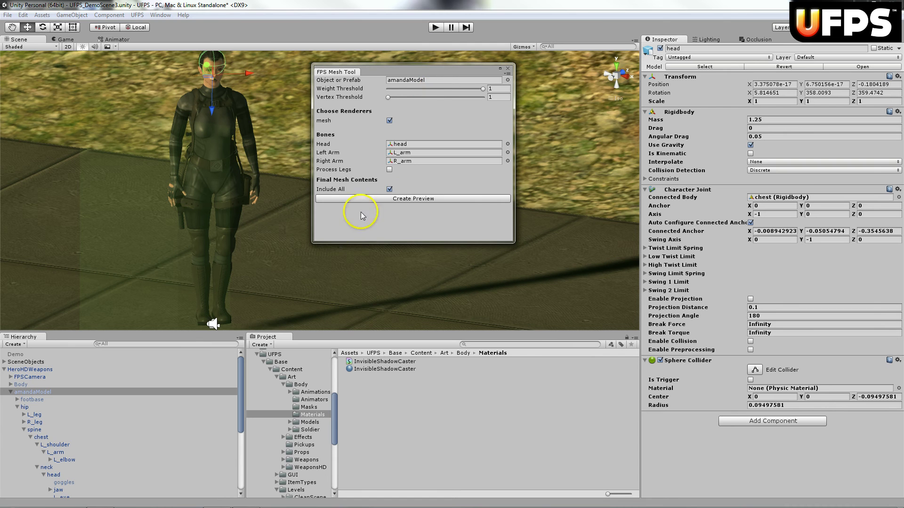
pyautogui.click(423, 199)
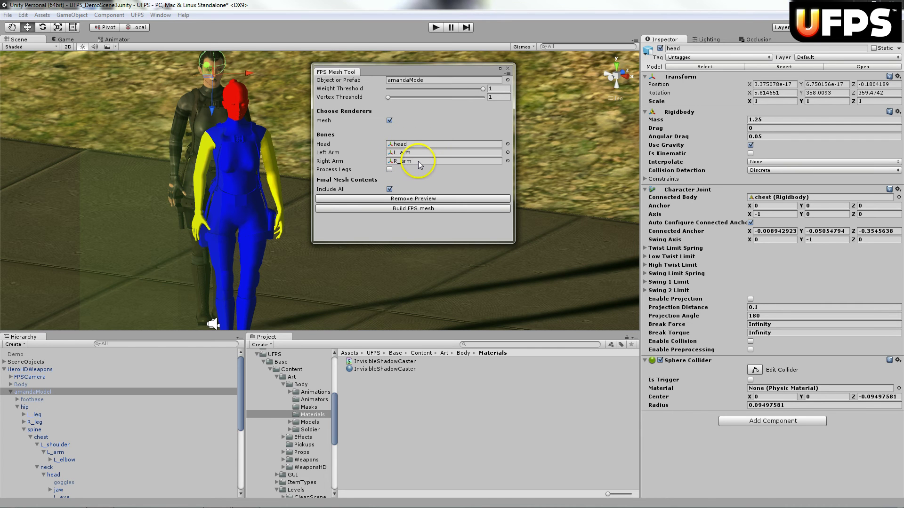
# - Regenerate the coloured preview and build the FPS mesh from amandaModel
pyautogui.click(411, 199)
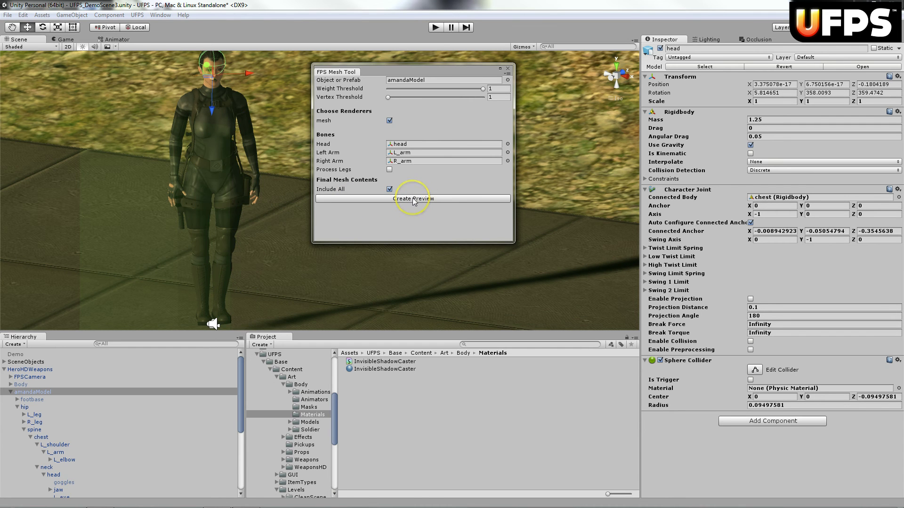
pyautogui.click(413, 199)
pyautogui.click(420, 208)
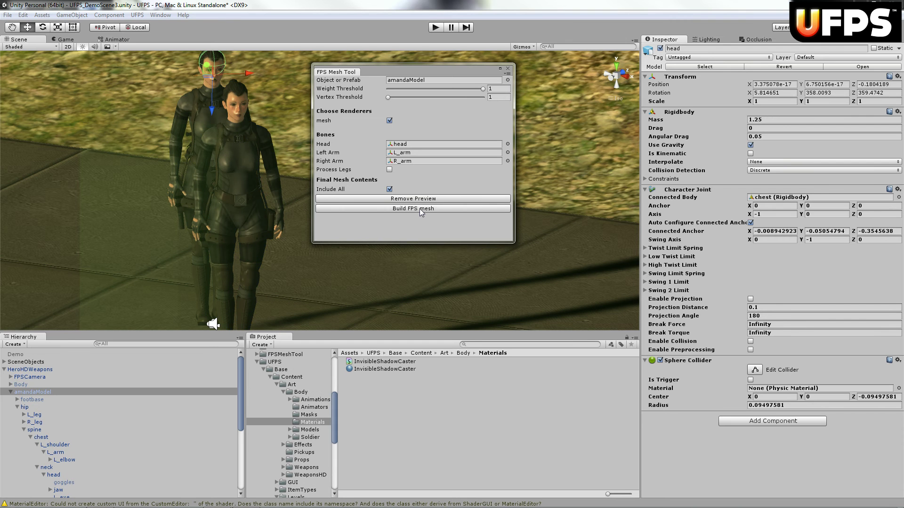
# - Remove the preview mesh and close the FPS Mesh Tool window
pyautogui.click(423, 200)
pyautogui.click(423, 199)
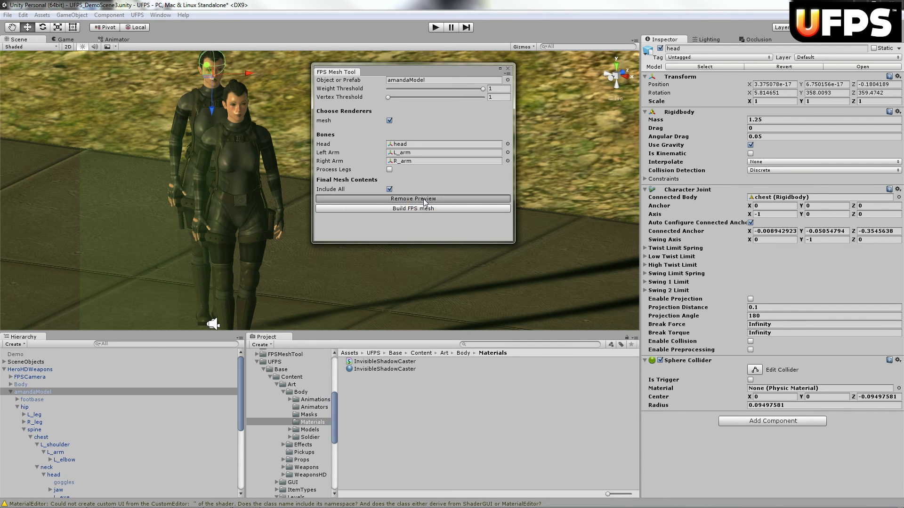
pyautogui.click(507, 69)
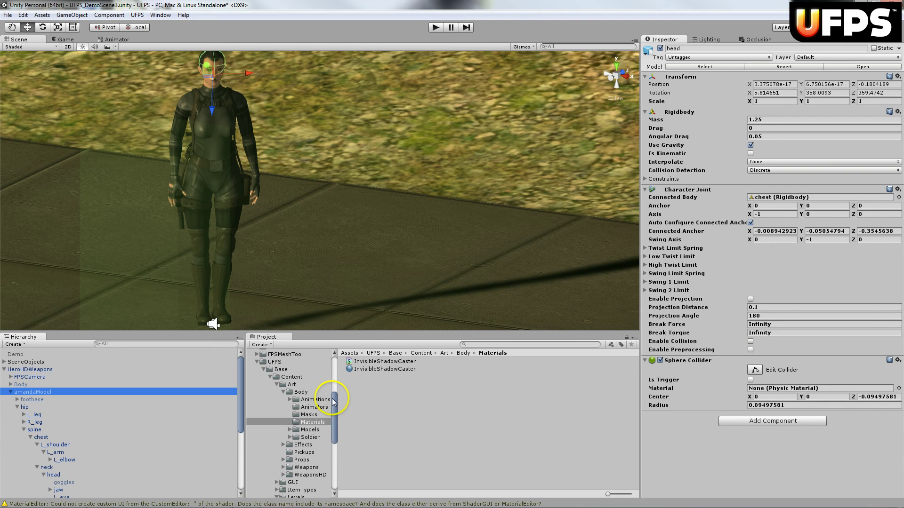
pyautogui.moveTo(334, 400); pyautogui.dragTo(334, 392)
# - Place FPSMesh - amandaModel under HeroHDWeapons and deactivate the original amandaModel
pyautogui.click(293, 382)
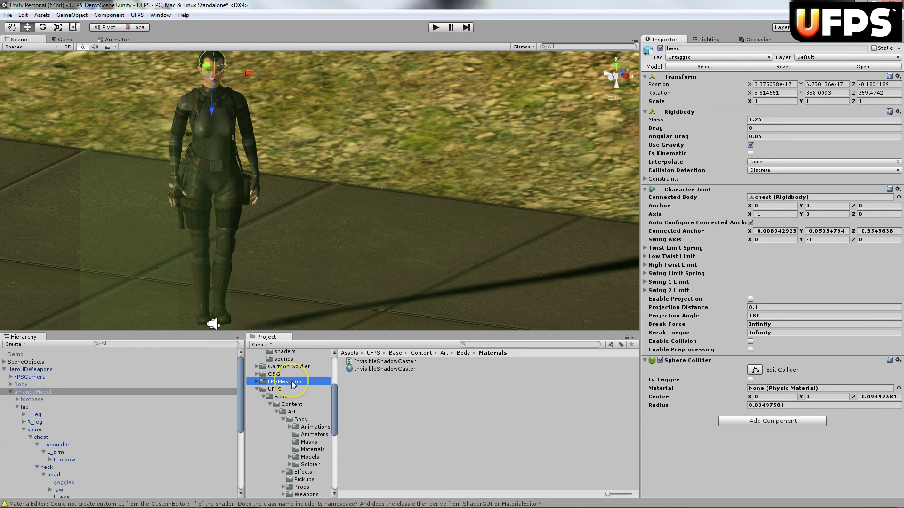
pyautogui.click(11, 392)
pyautogui.click(390, 379)
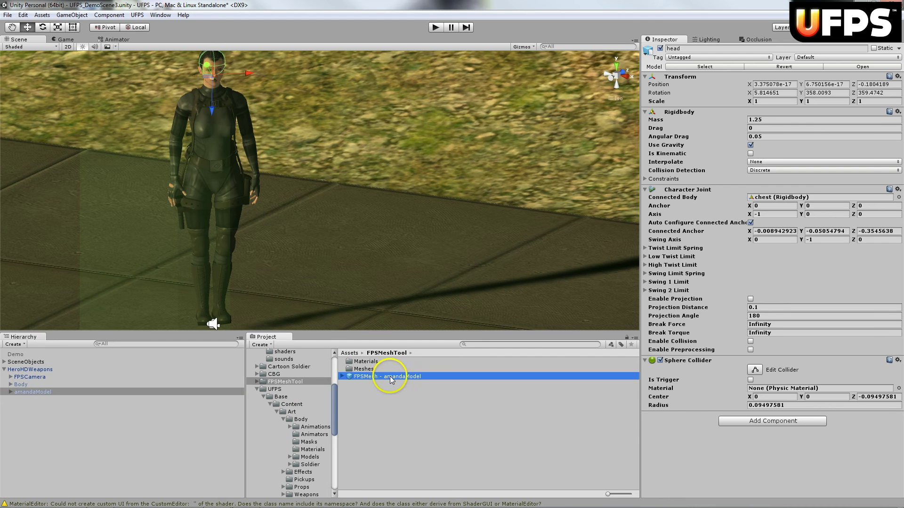
pyautogui.moveTo(390, 379); pyautogui.dragTo(43, 373)
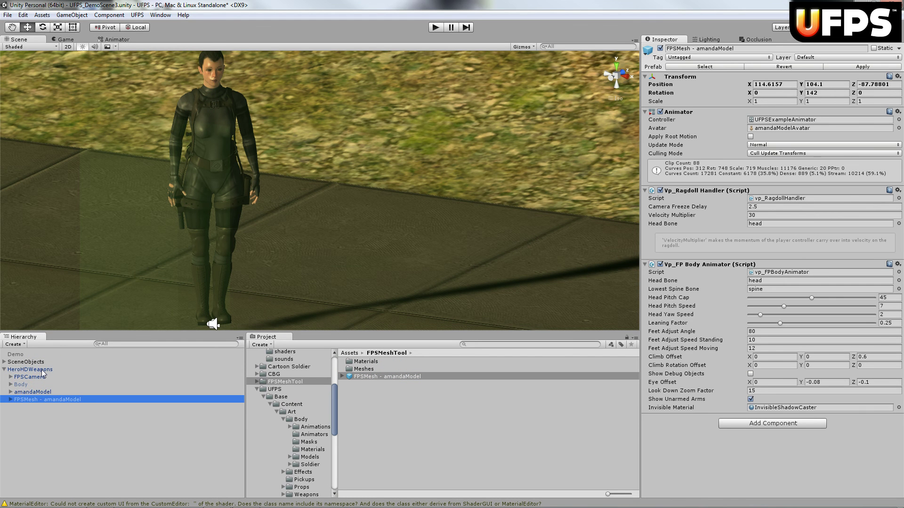
pyautogui.click(28, 393)
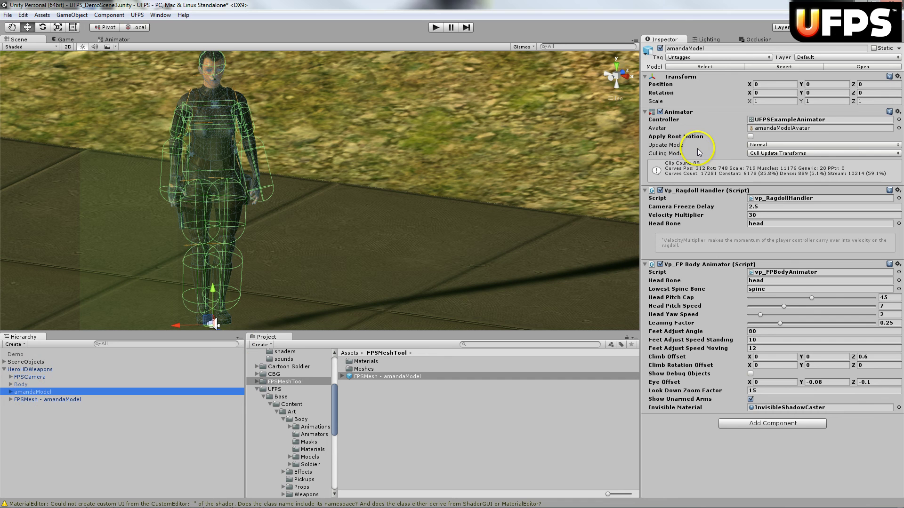
pyautogui.click(660, 48)
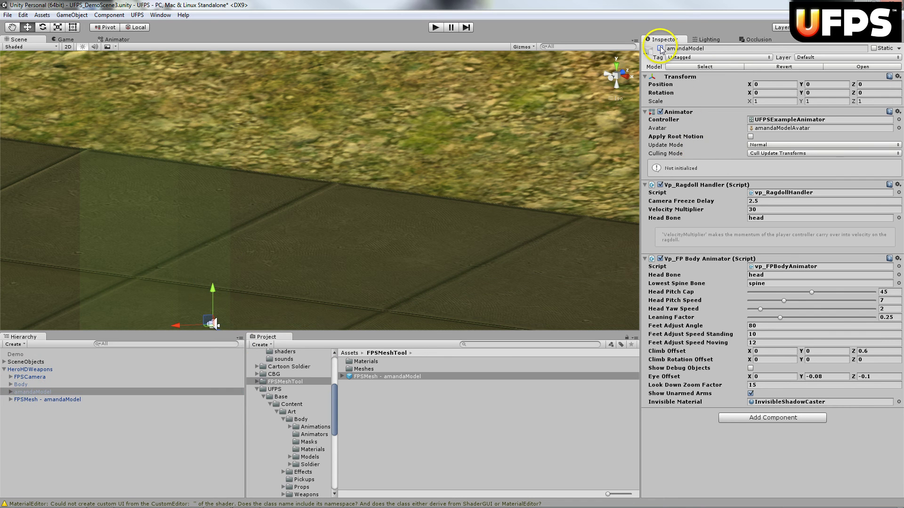
# - Reset FPSMesh - amandaModel's transform to position and rotation 0,0,0 and inspect its mesh materials
pyautogui.click(58, 401)
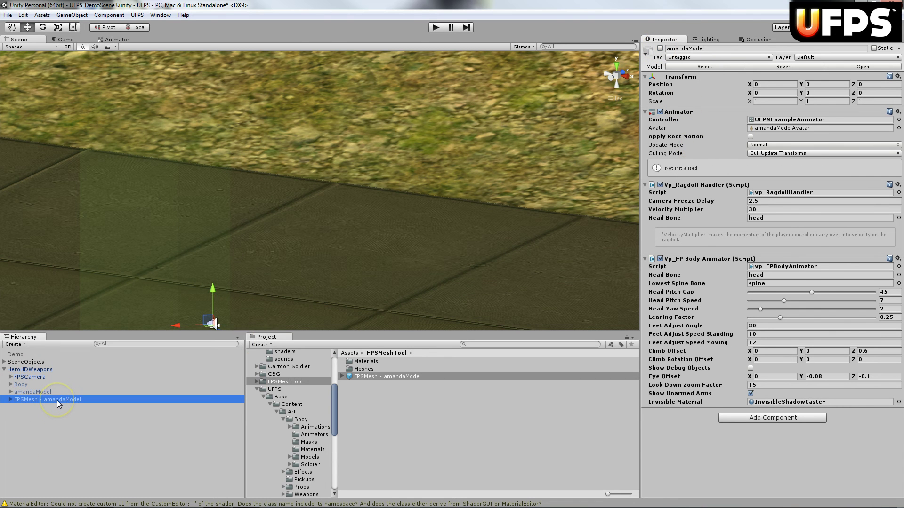
pyautogui.click(11, 400)
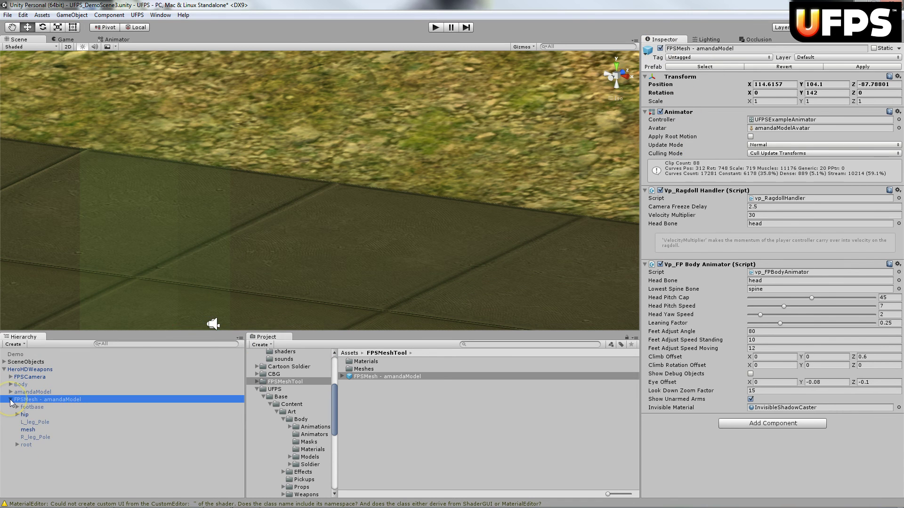
pyautogui.click(898, 76)
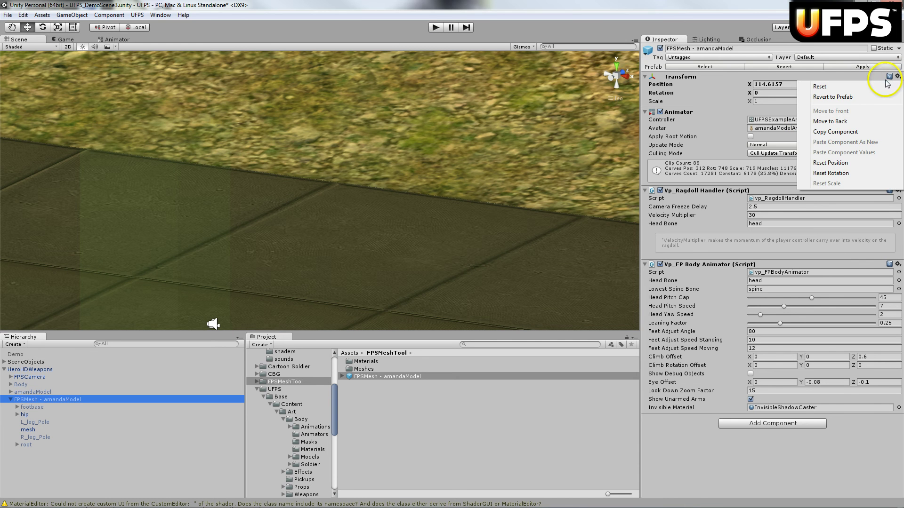
pyautogui.click(526, 198)
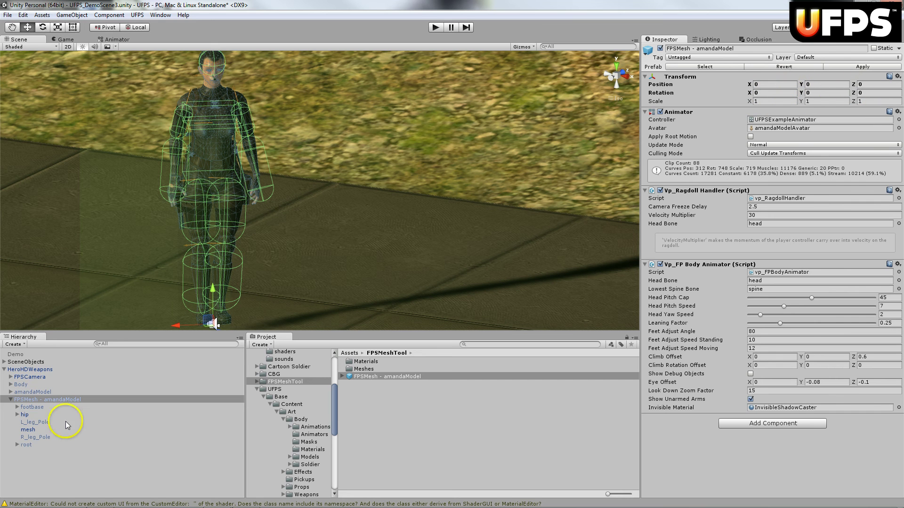
pyautogui.click(28, 429)
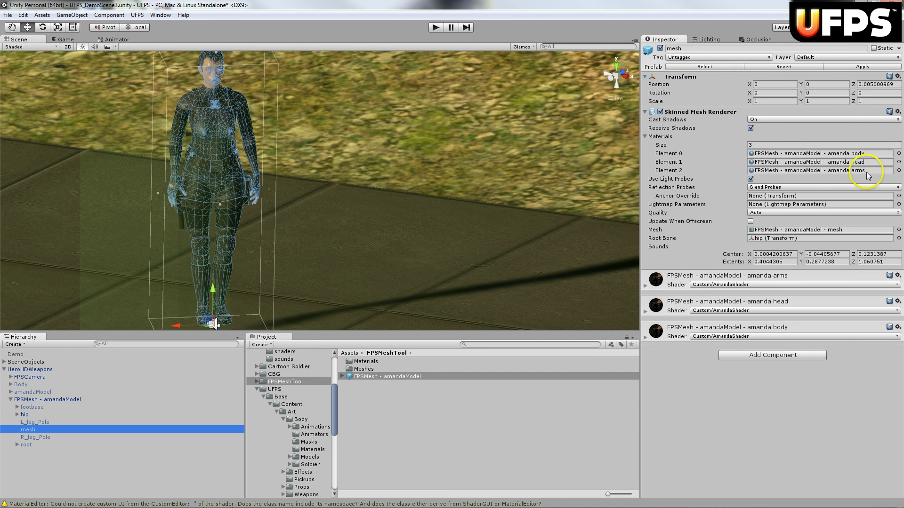
# - Play the scene, check Amanda's first-person arms and pistol in Game and Scene views, then stop
pyautogui.click(436, 27)
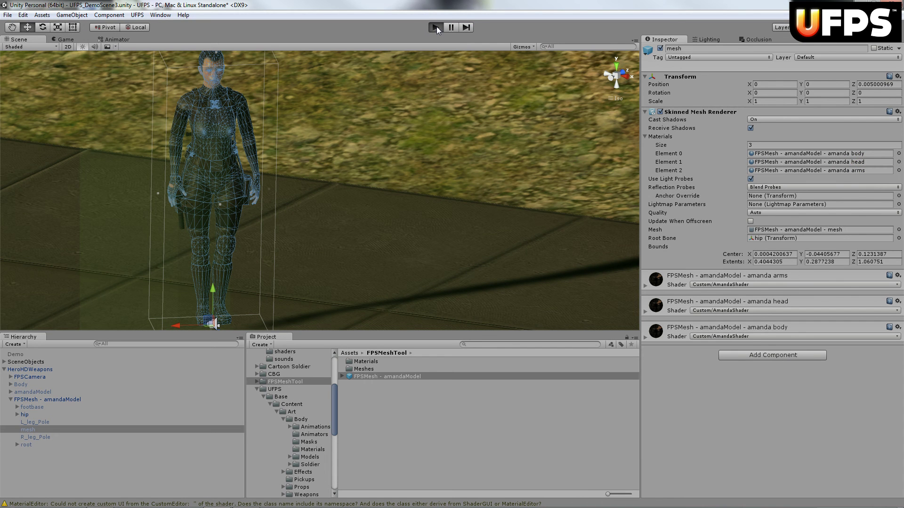
pyautogui.click(384, 185)
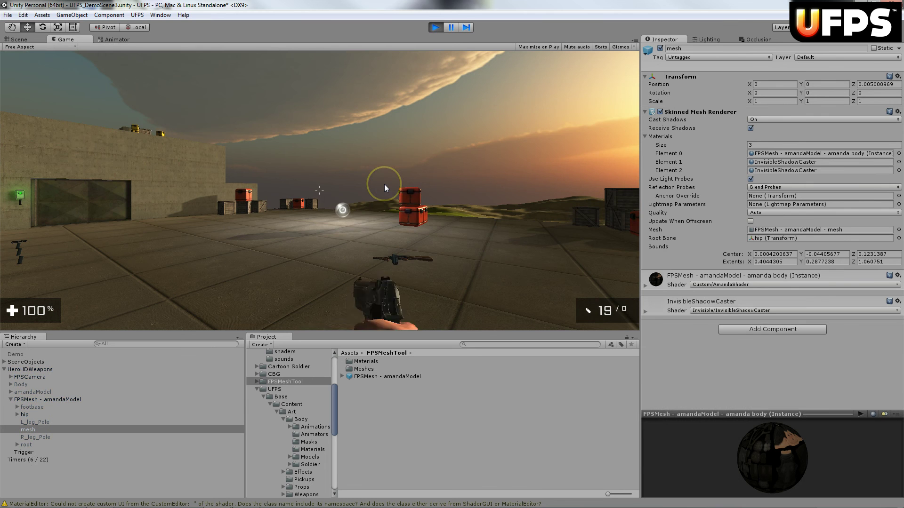
pyautogui.click(21, 39)
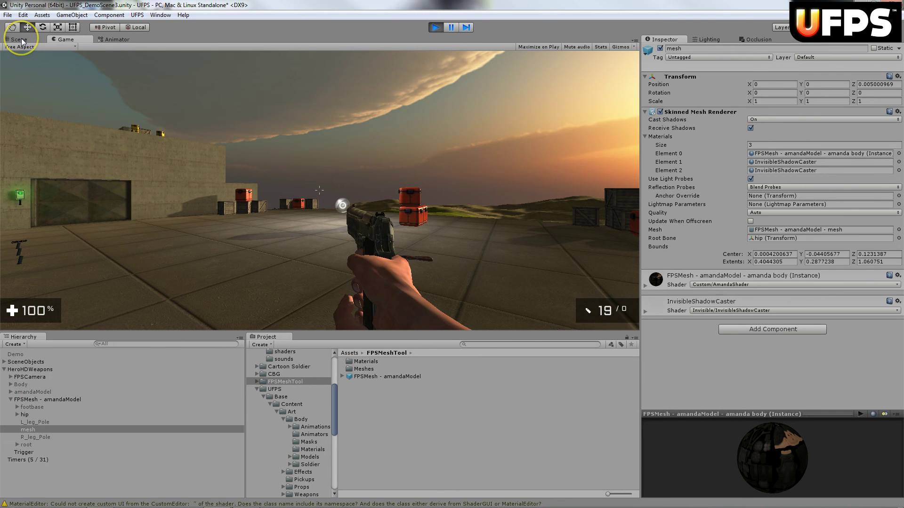
pyautogui.click(206, 113)
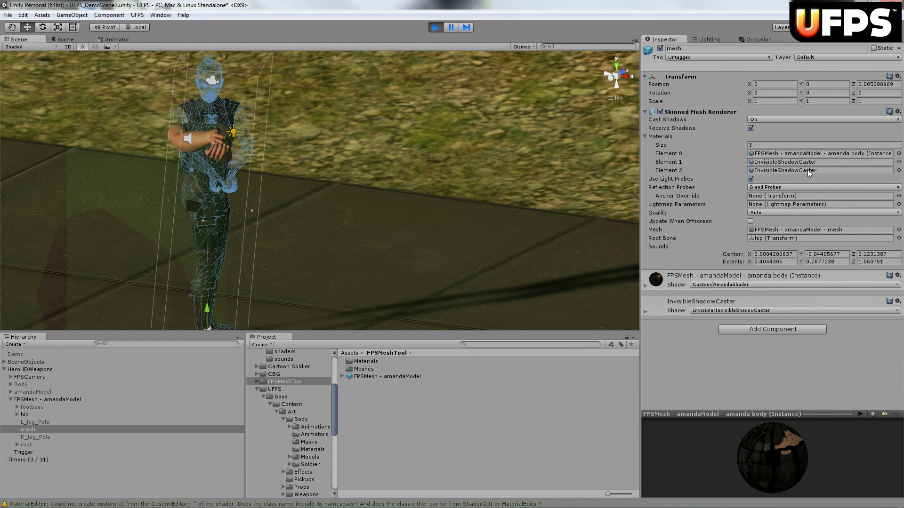
pyautogui.click(434, 27)
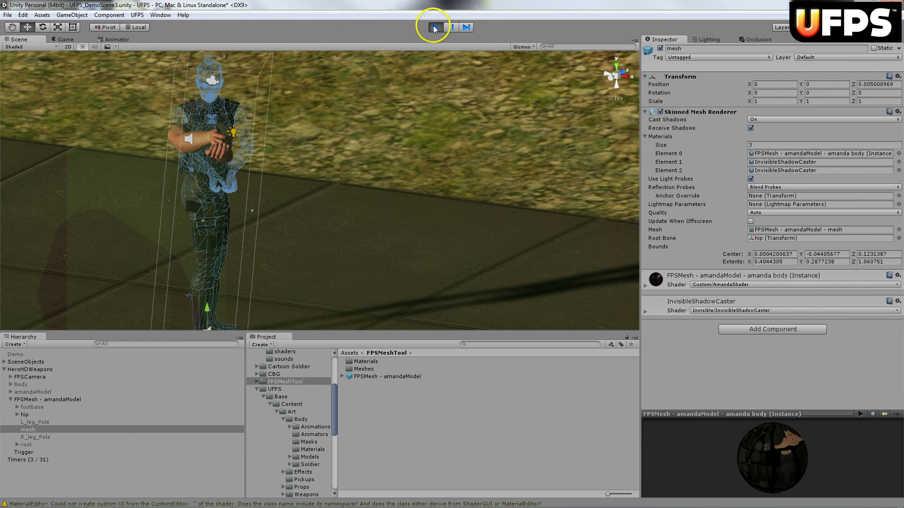
pyautogui.click(22, 430)
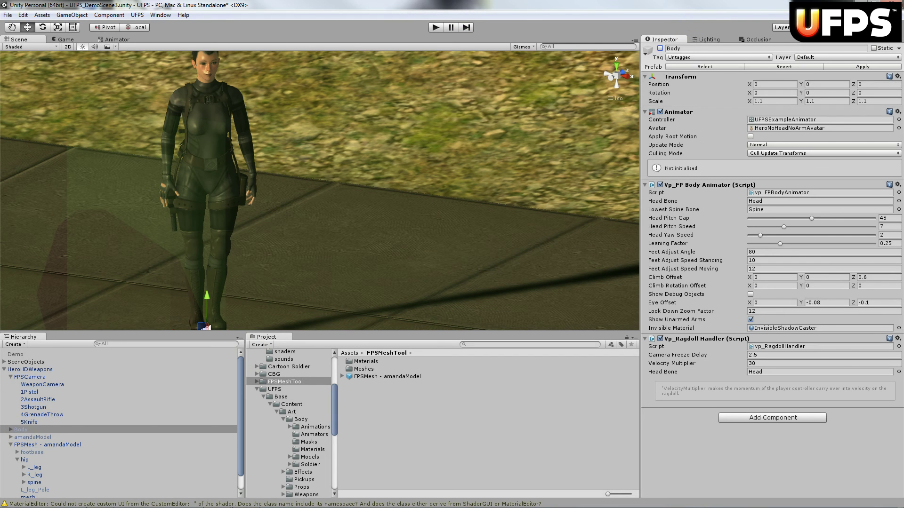
# - Reactivate Body and ping 1Pistol's 3rd Person Weapon to find the right-hand Weapons group
pyautogui.click(660, 49)
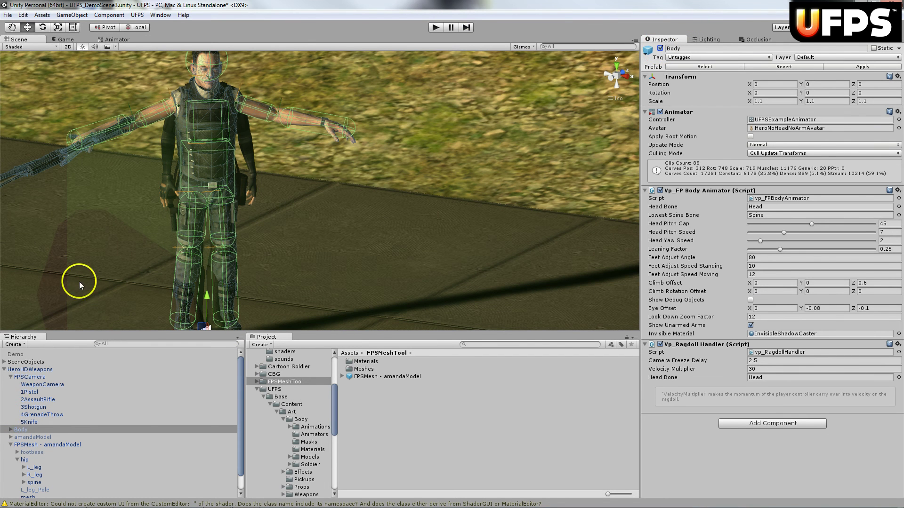
pyautogui.click(29, 392)
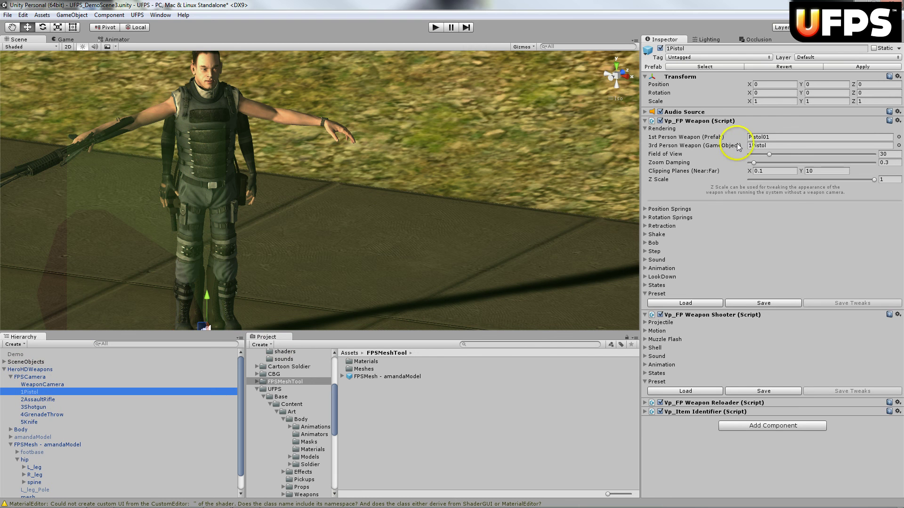
pyautogui.click(645, 129)
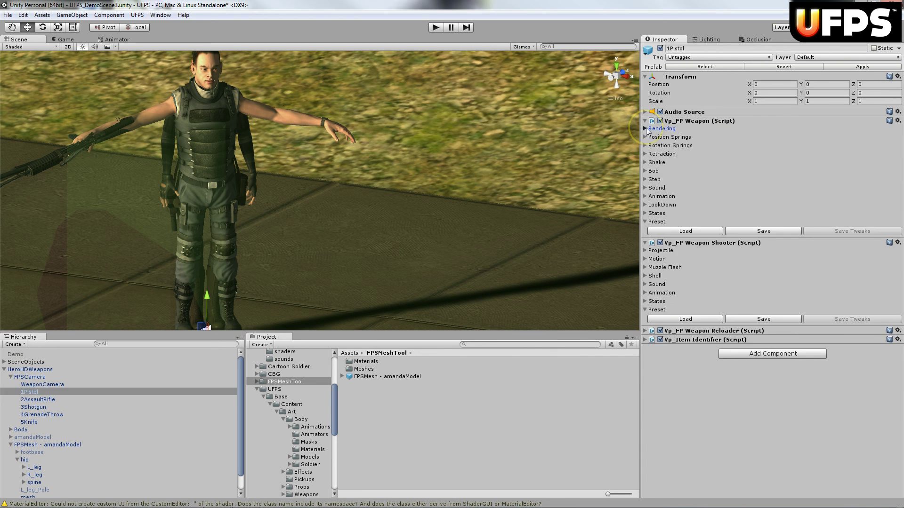
pyautogui.click(646, 128)
pyautogui.click(762, 146)
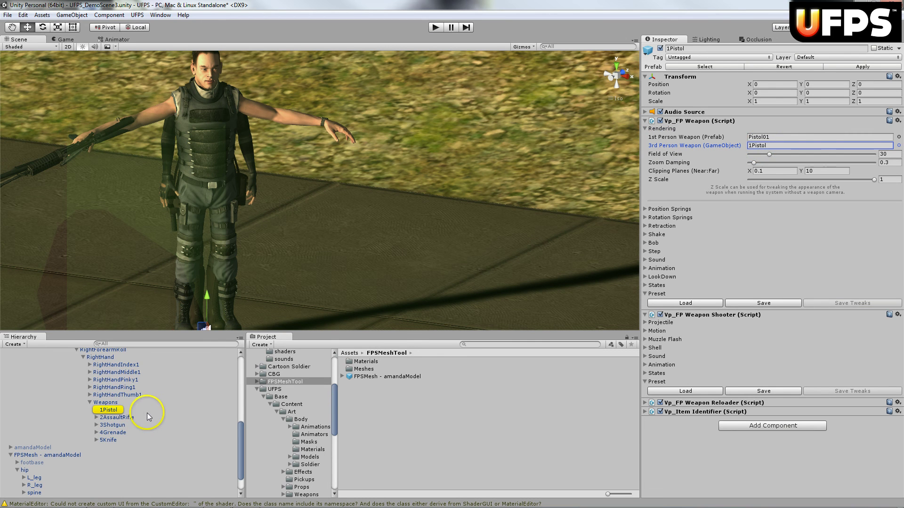
# - Copy the Weapons group and expand Amanda's spine, chest, shoulder, arm and elbow bones
pyautogui.click(104, 403)
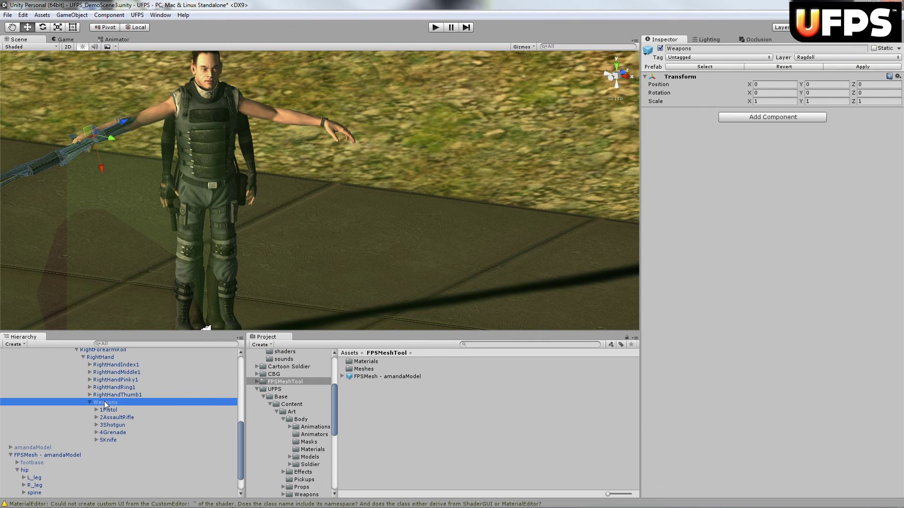
pyautogui.rightClick(105, 403)
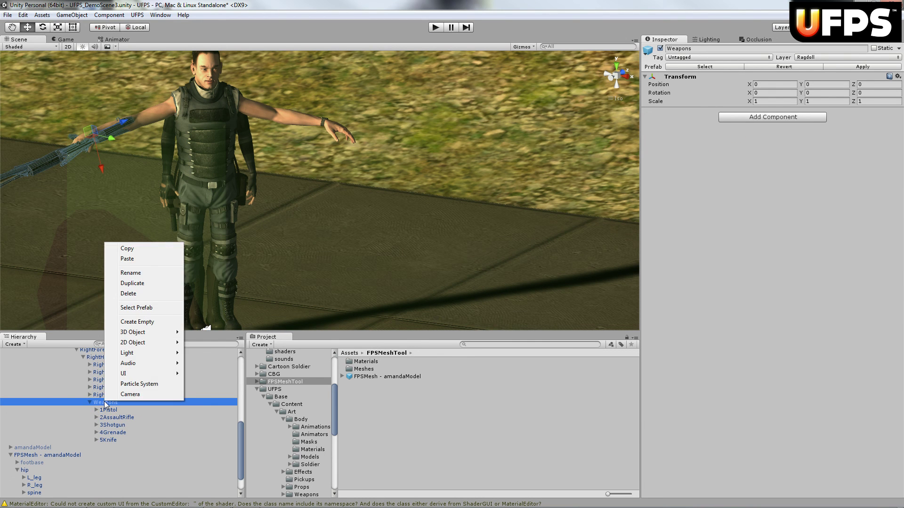
pyautogui.click(134, 250)
pyautogui.scroll(-2, 123, 458)
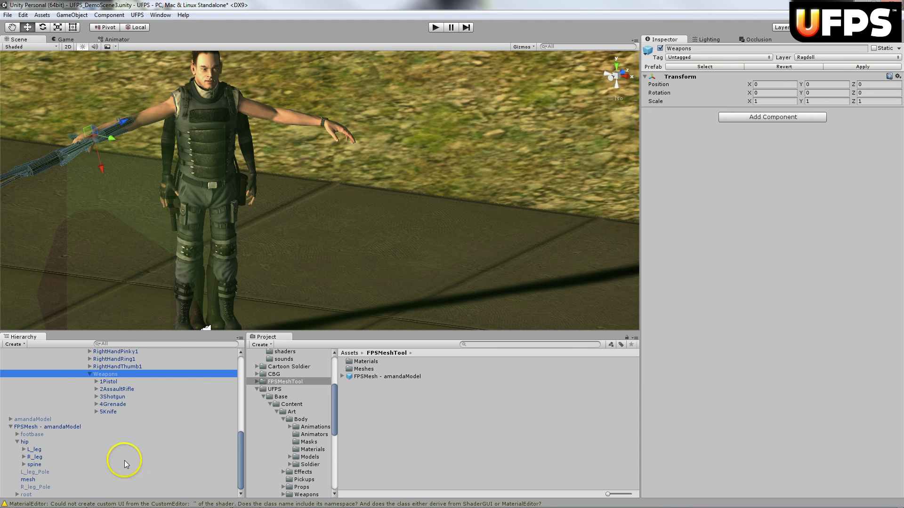
pyautogui.click(24, 465)
pyautogui.click(30, 472)
pyautogui.scroll(-3, 34, 466)
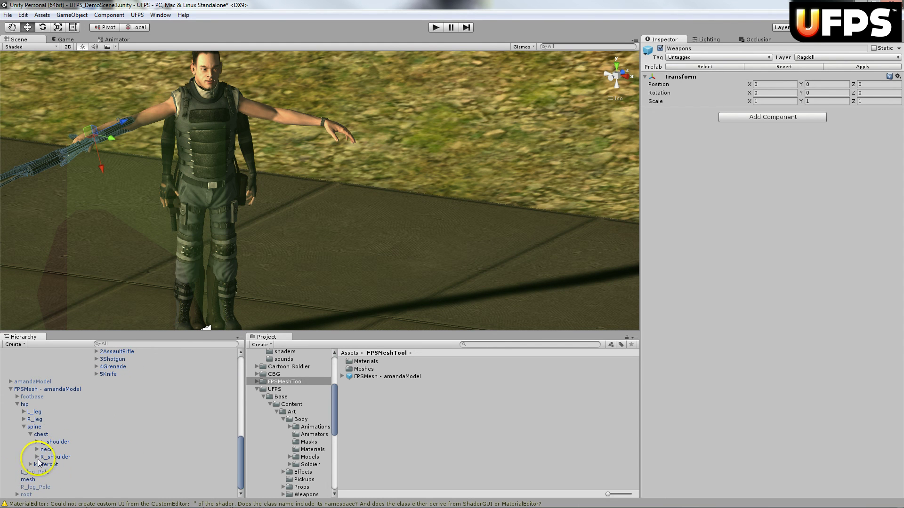
pyautogui.click(36, 457)
pyautogui.click(43, 464)
pyautogui.click(50, 472)
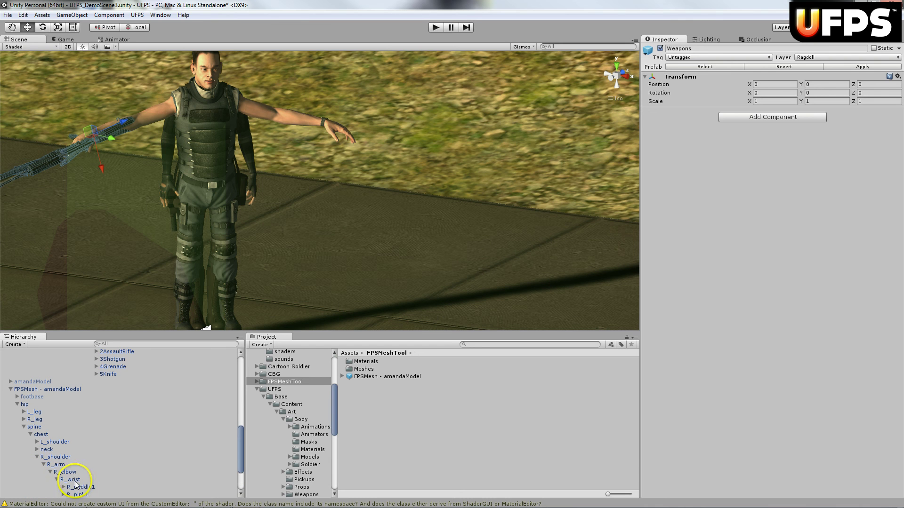
# - Paste the Weapons group onto the R_wrist bone
pyautogui.click(75, 480)
pyautogui.scroll(-5, 208, 441)
pyautogui.rightClick(68, 420)
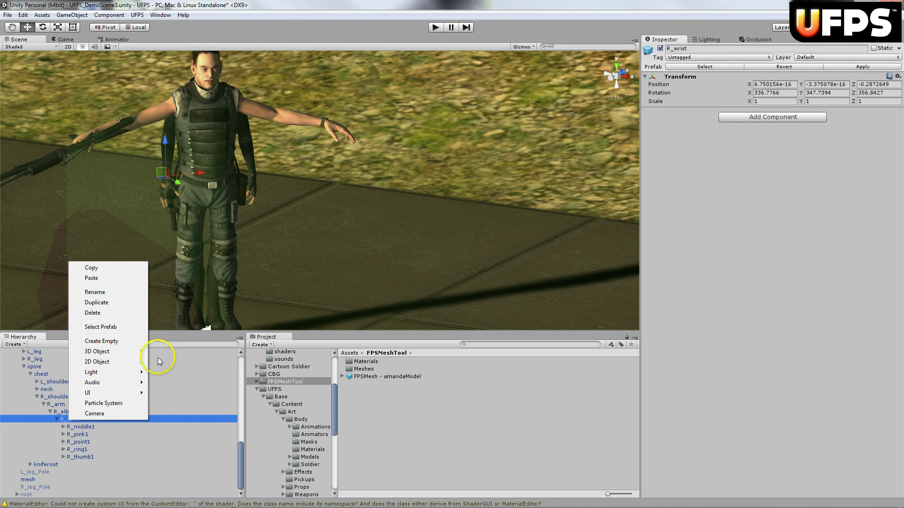
pyautogui.click(100, 278)
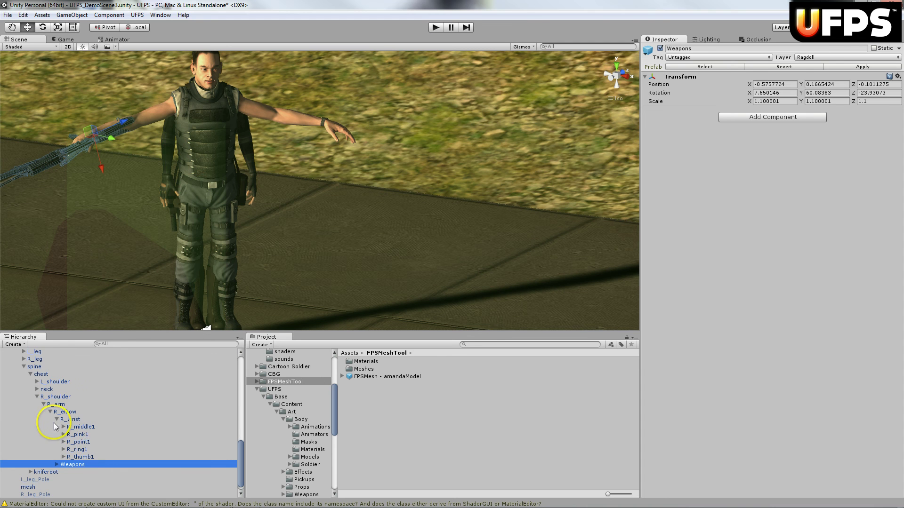
pyautogui.scroll(3, 56, 429)
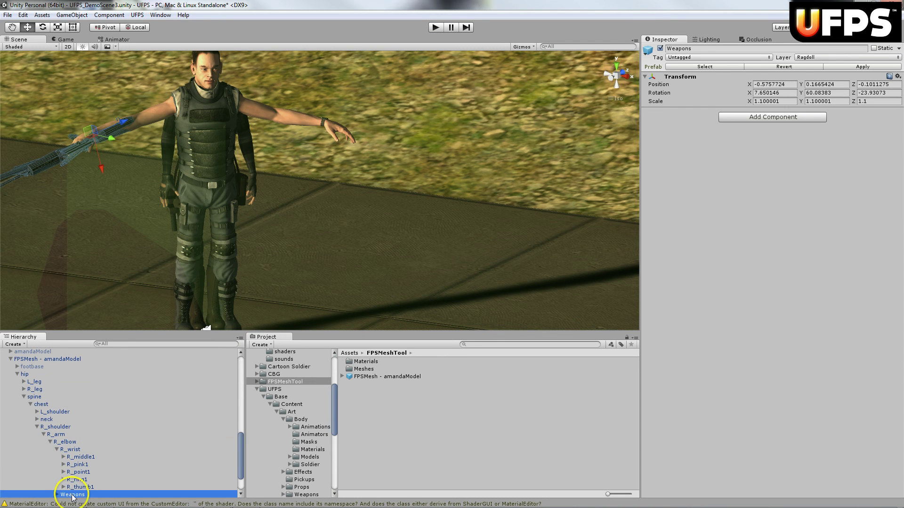
# - Reset Weapons' transform under R_wrist and set its position to 0.03, -0.01, -0.01
pyautogui.moveTo(73, 498); pyautogui.dragTo(78, 452)
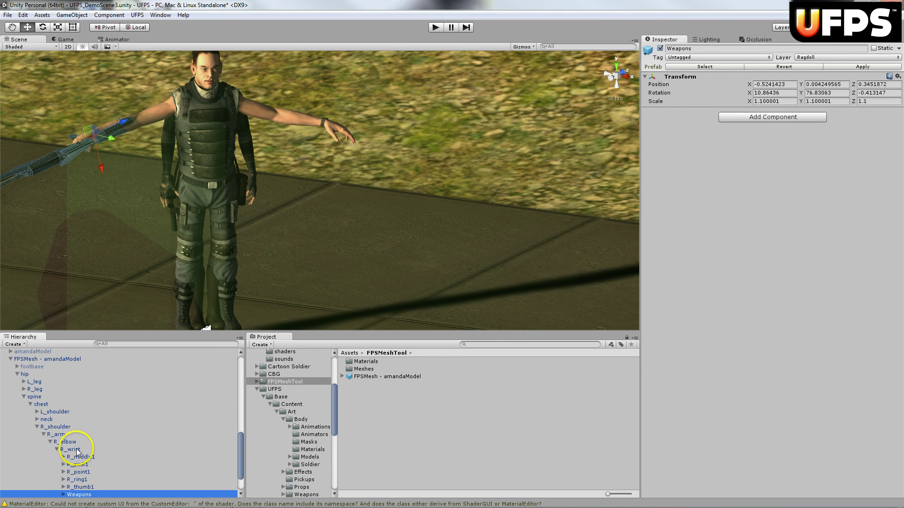
pyautogui.click(897, 76)
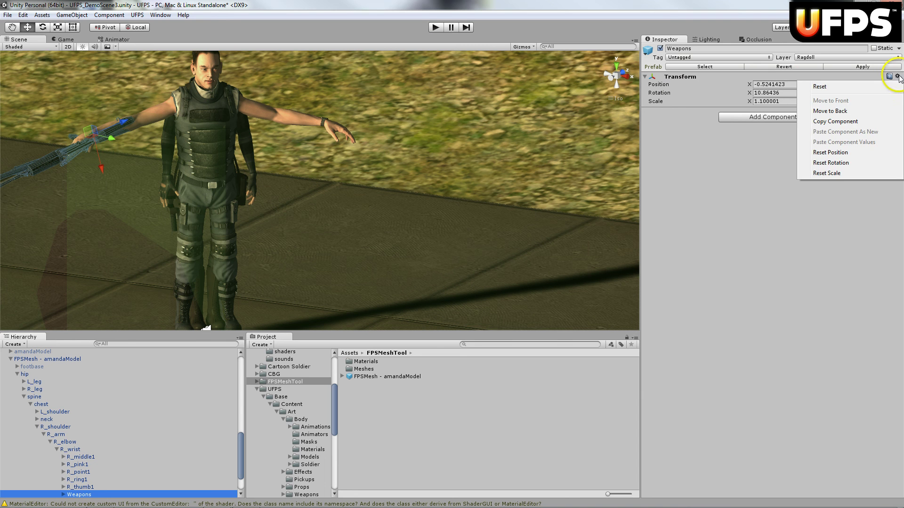
pyautogui.click(820, 87)
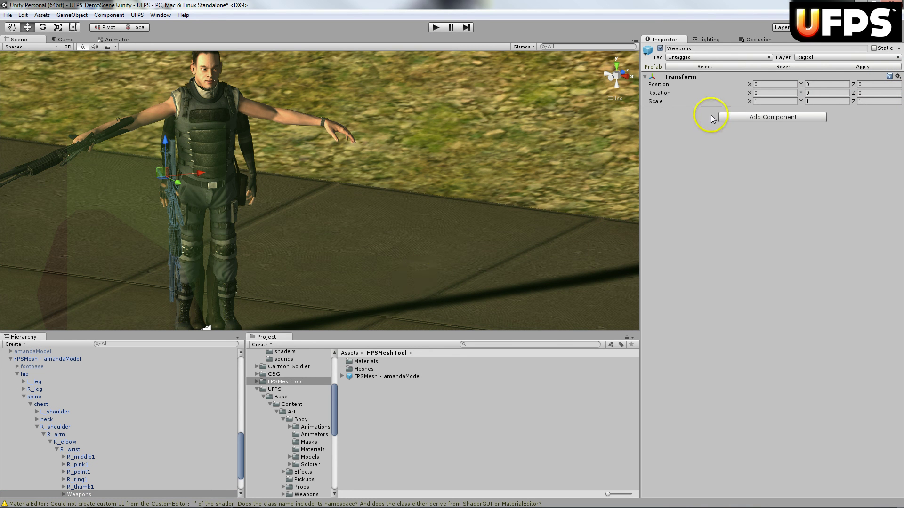
pyautogui.click(753, 86)
pyautogui.write('.03')
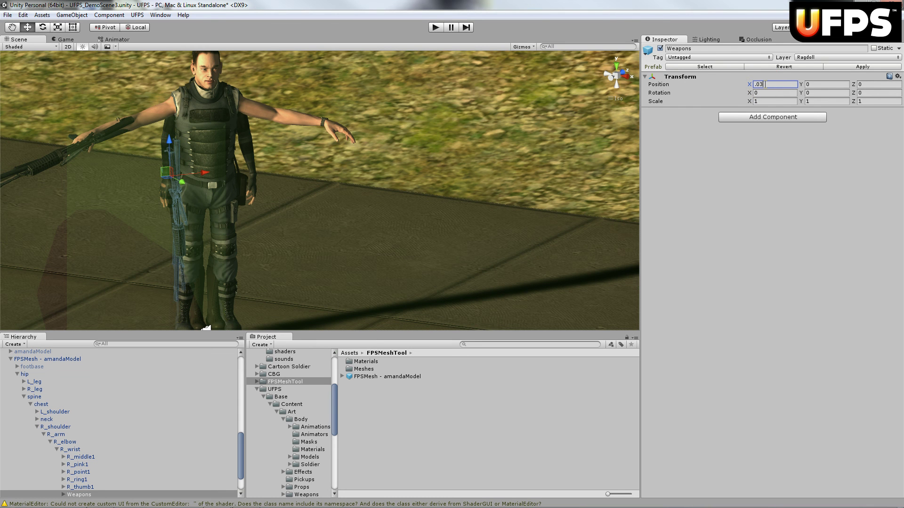
pyautogui.press('Tab')
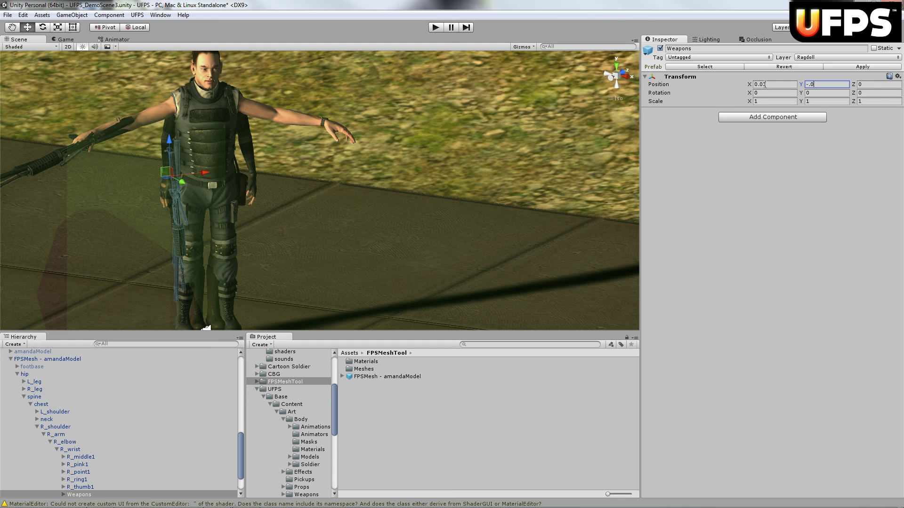
pyautogui.write('-0.01')
pyautogui.press('Tab')
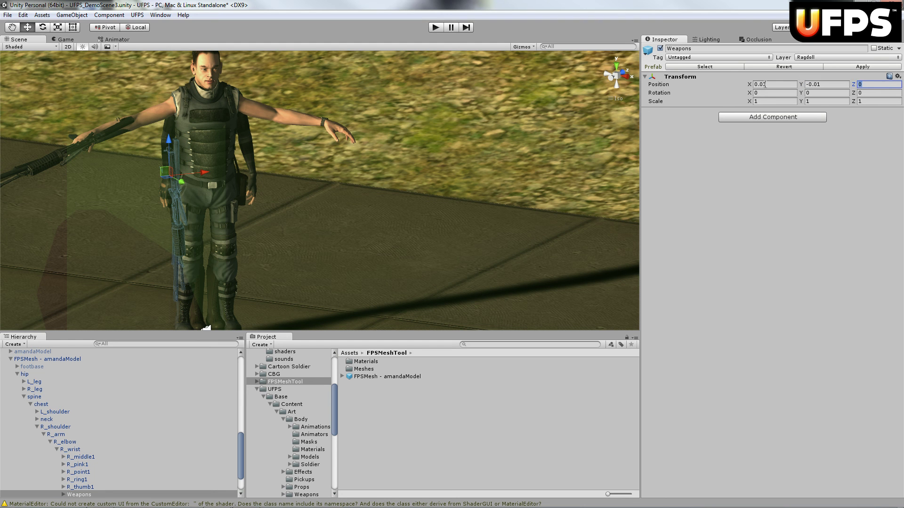
pyautogui.write('-0.01')
pyautogui.press('Tab')
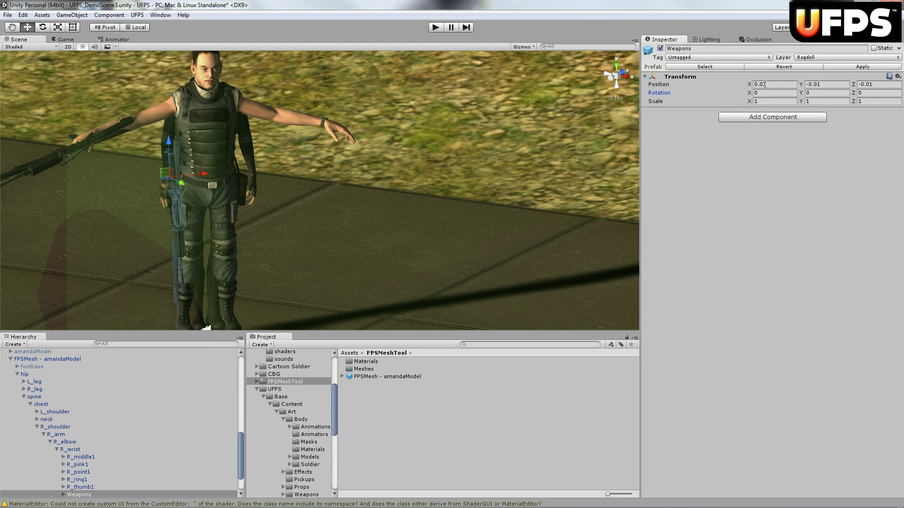
# - Set the Weapons rotation to -1.6, 16.5, 0
pyautogui.press('Tab')
pyautogui.write('-1.6')
pyautogui.press('Tab')
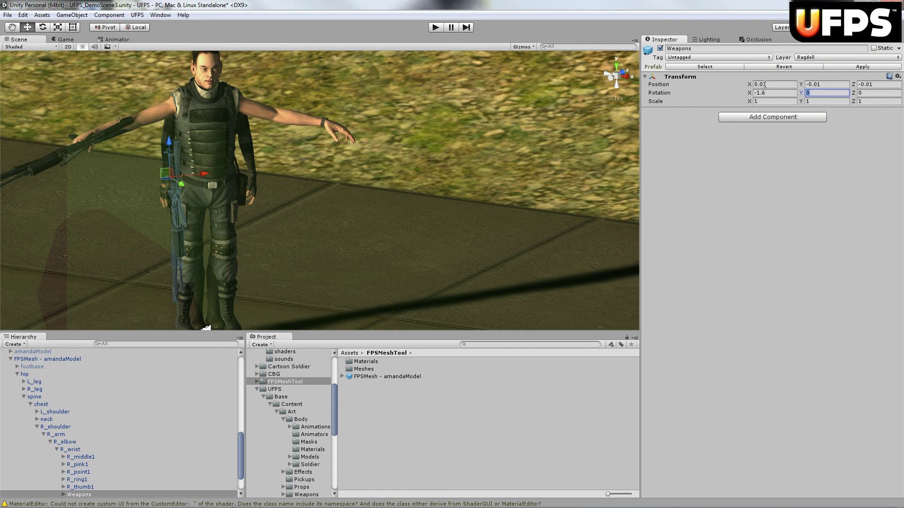
pyautogui.write('16.5')
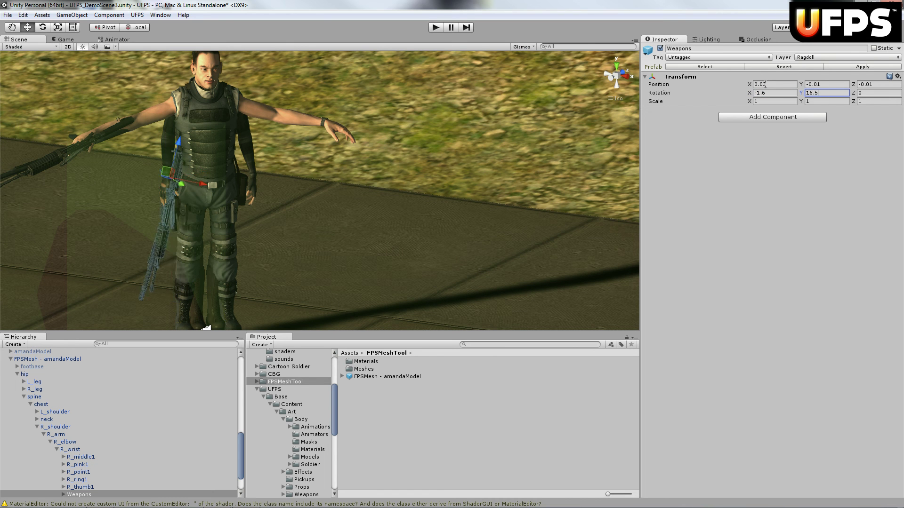
pyautogui.press('Tab')
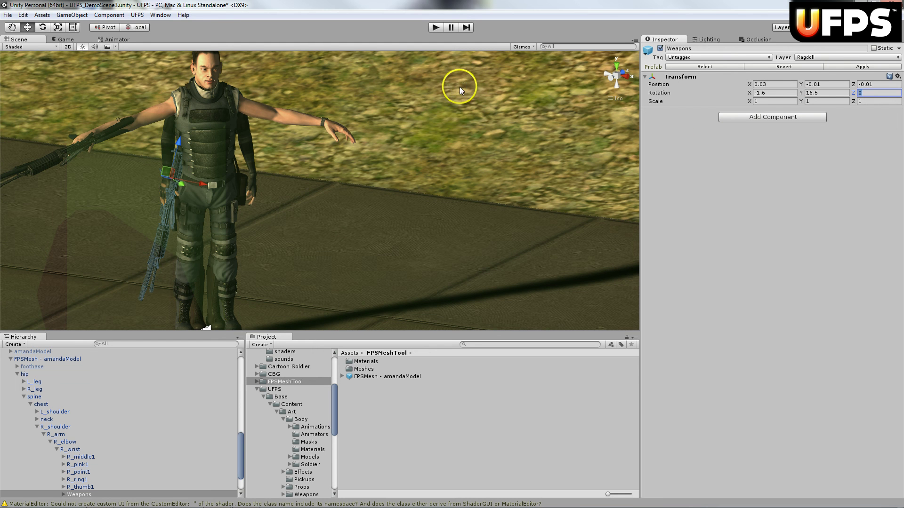
# - Disable vp_3rd Person Weapon Aim on the wrist-mounted 1Pistol
pyautogui.moveTo(242, 462); pyautogui.dragTo(241, 471)
pyautogui.click(73, 457)
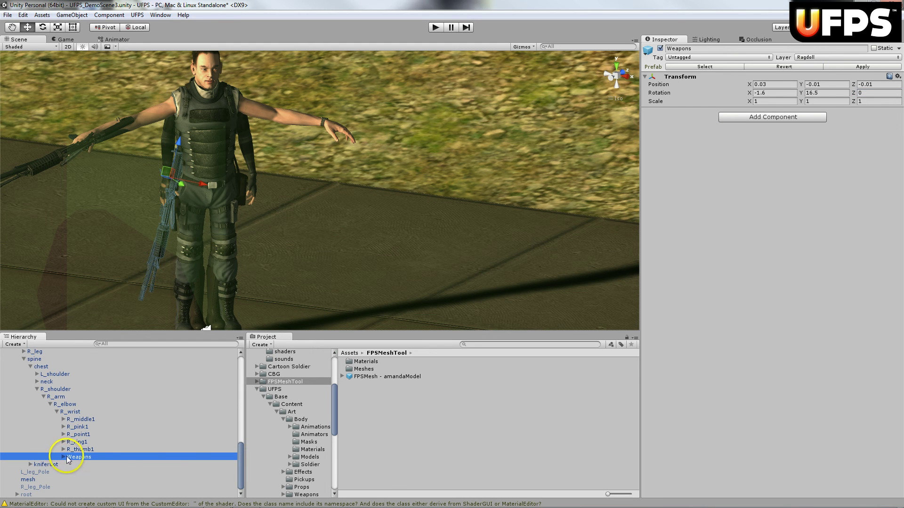
pyautogui.click(63, 457)
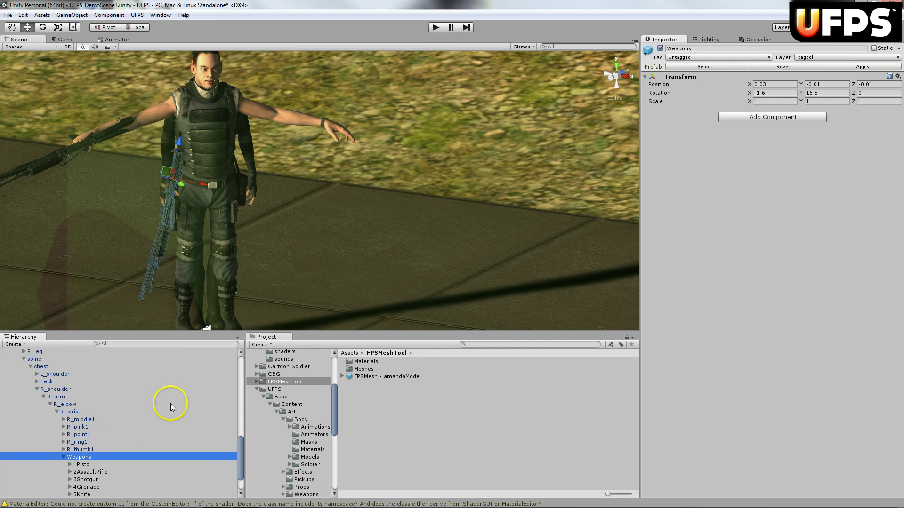
pyautogui.click(83, 465)
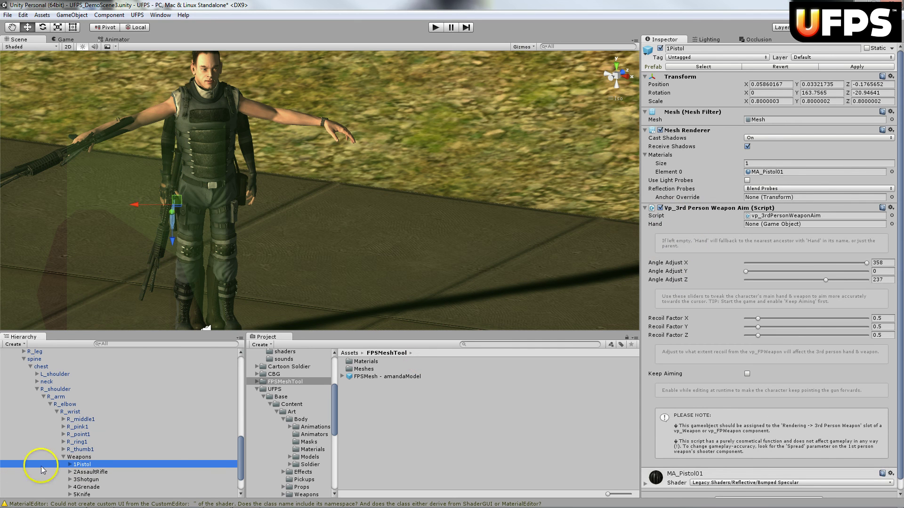
pyautogui.click(660, 208)
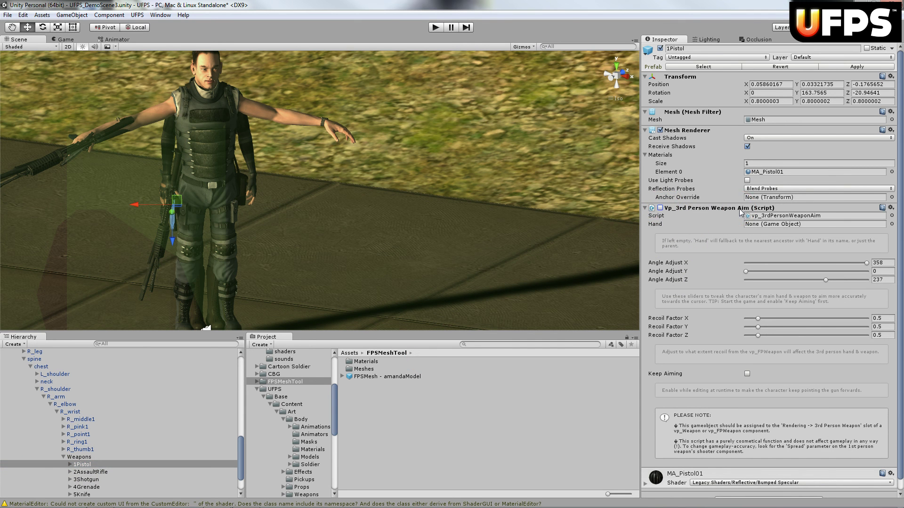
# - Assign the wrist 1Pistol as the FPSCamera 1Pistol's 3rd Person Weapon
pyautogui.scroll(10, 239, 369)
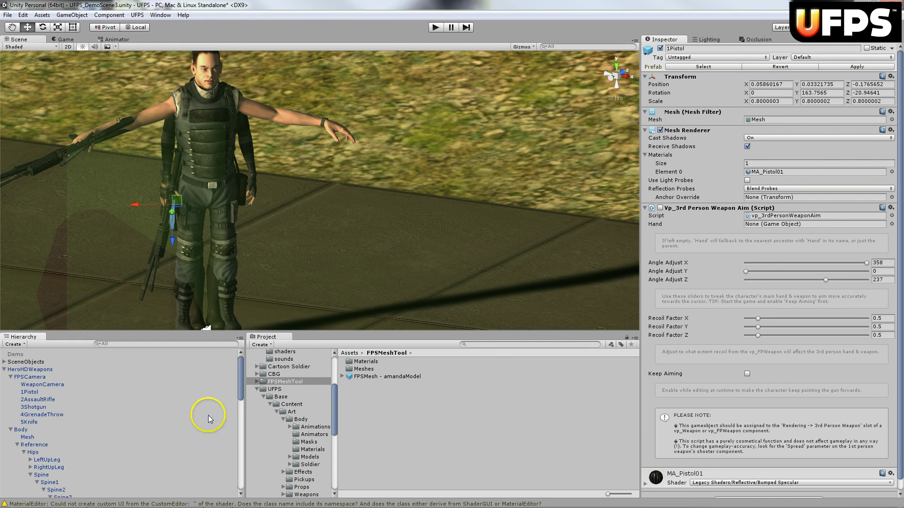
pyautogui.click(11, 429)
pyautogui.click(29, 392)
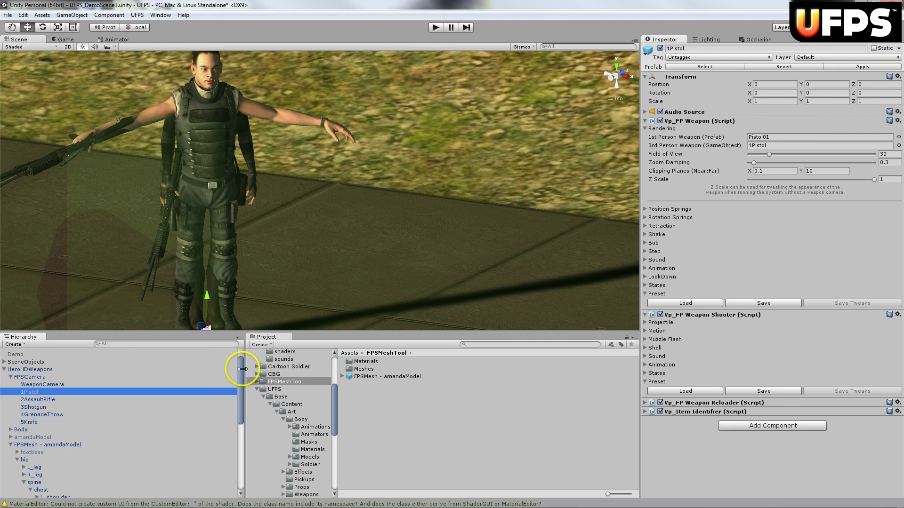
pyautogui.moveTo(235, 400); pyautogui.dragTo(234, 448)
pyautogui.moveTo(80, 426); pyautogui.dragTo(777, 146)
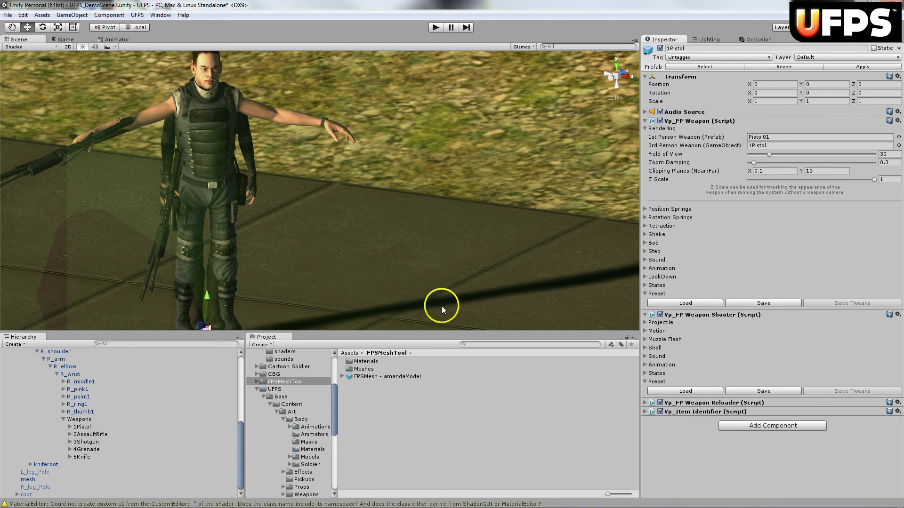
pyautogui.click(240, 365)
# - Assign the wrist 2AssaultRifle as the FPSCamera 2AssaultRifle's 3rd Person Weapon, then review 3Shotgun and 5Knife
pyautogui.click(44, 374)
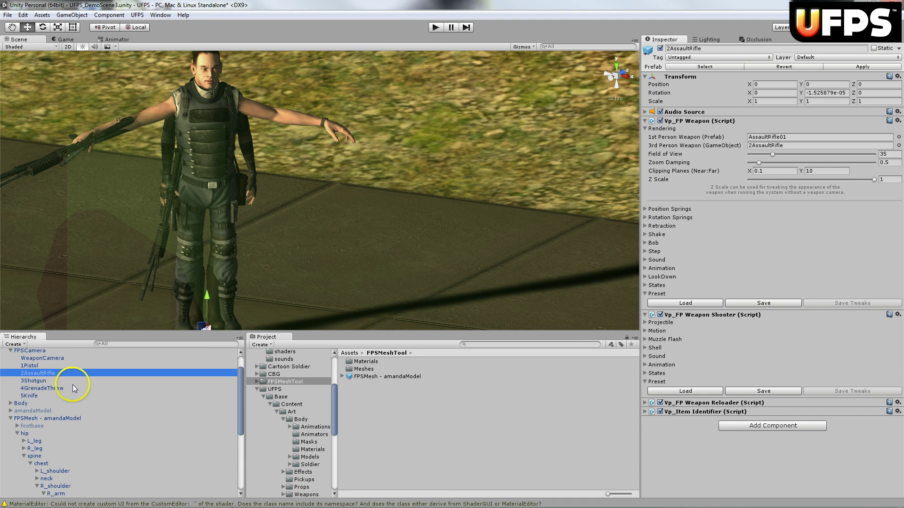
pyautogui.click(233, 464)
pyautogui.moveTo(92, 434); pyautogui.dragTo(817, 143)
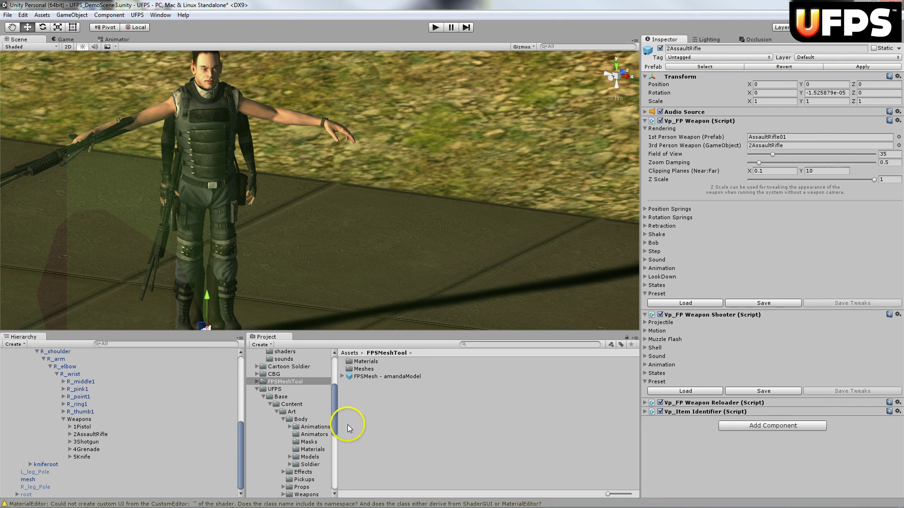
pyautogui.moveTo(241, 433); pyautogui.dragTo(238, 355)
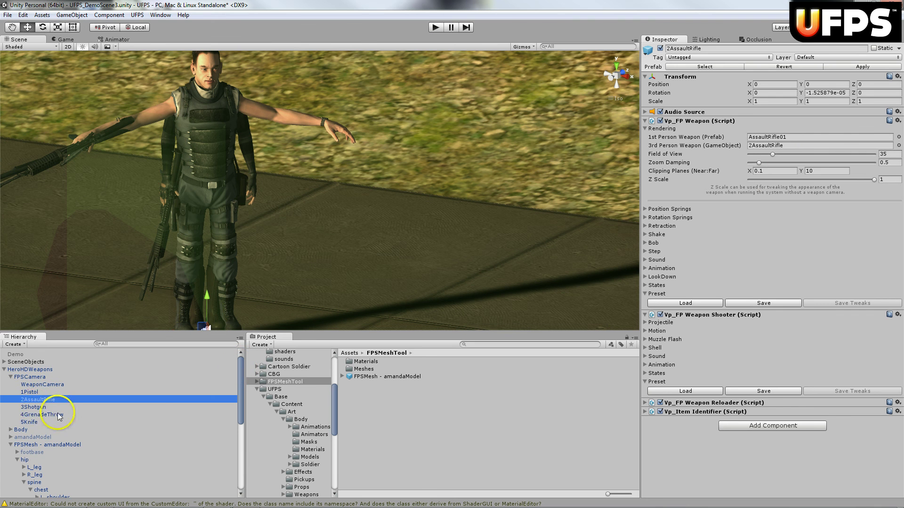
pyautogui.click(39, 407)
pyautogui.click(29, 422)
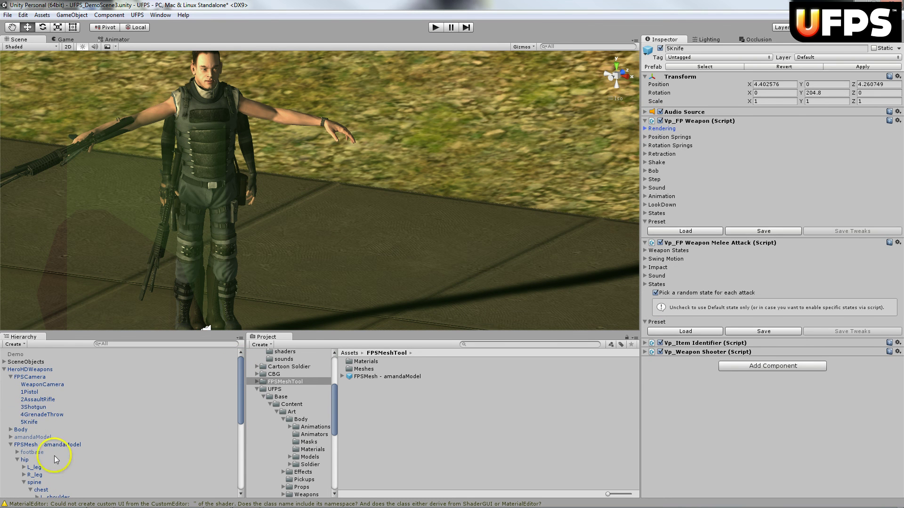
# - Delete the old Body, breaking the prefab connection, and rename HeroHDWeapons to AmandaFrost
pyautogui.click(24, 431)
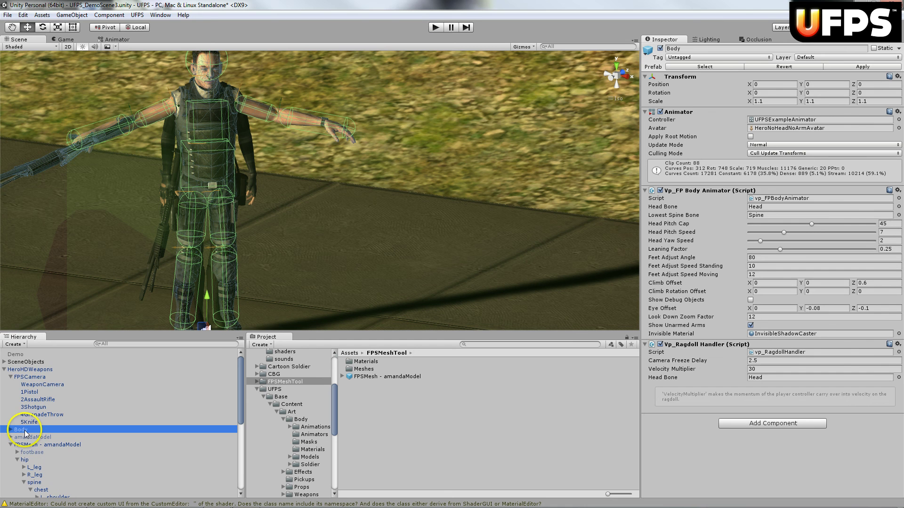
pyautogui.moveTo(24, 433); pyautogui.dragTo(103, 342)
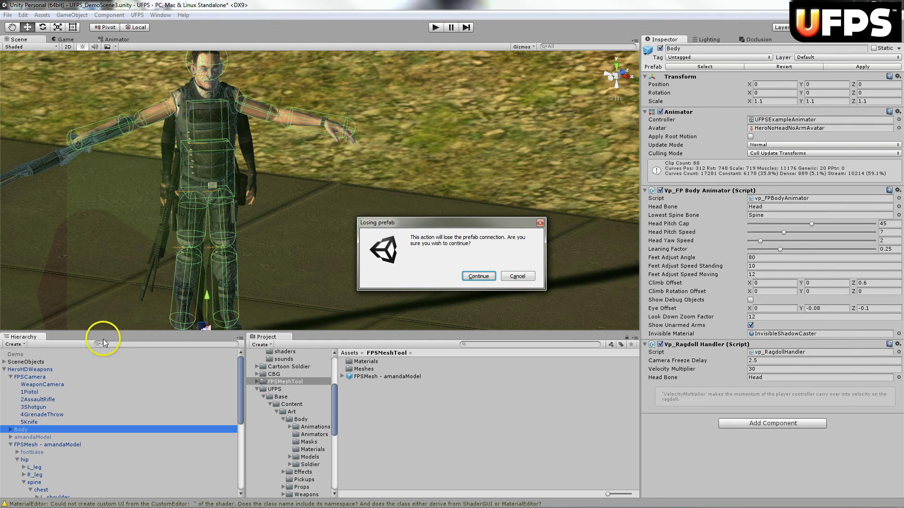
pyautogui.click(488, 276)
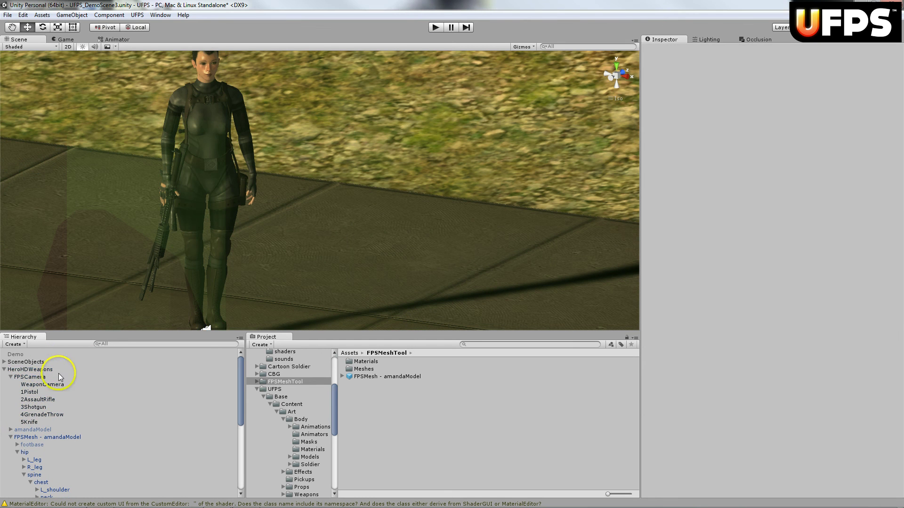
pyautogui.click(44, 369)
pyautogui.click(774, 50)
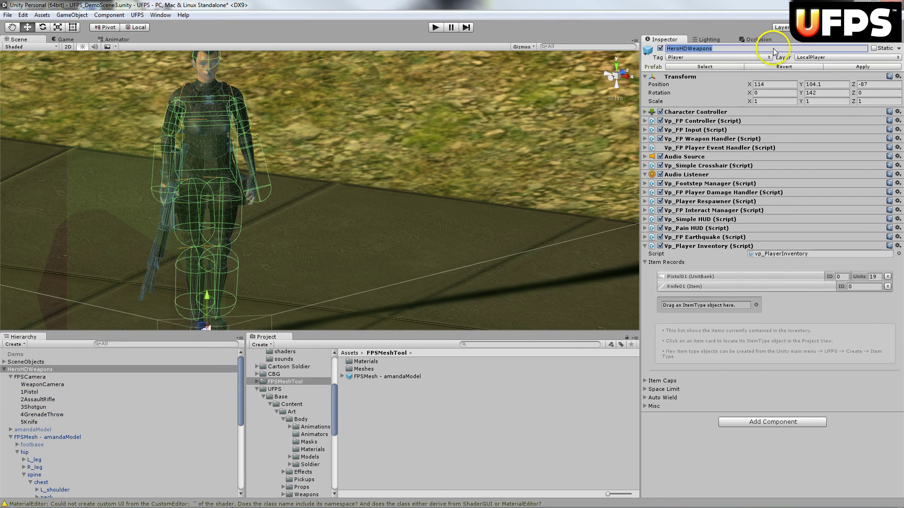
pyautogui.write('AmandaFrost')
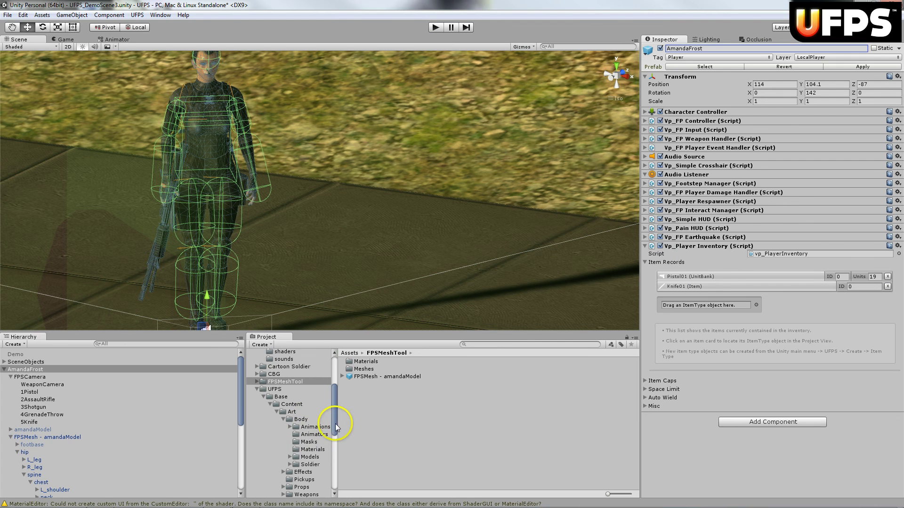
pyautogui.moveTo(335, 423); pyautogui.dragTo(335, 463)
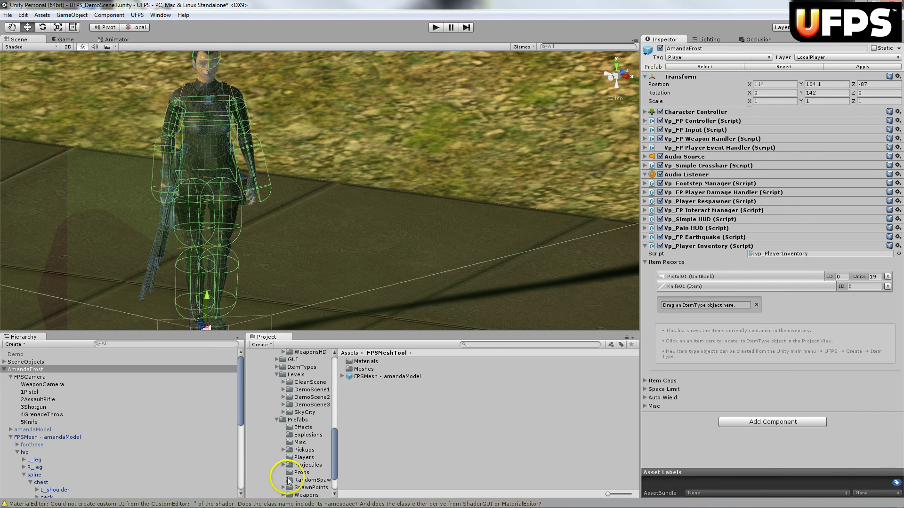
# - Save AmandaFrost as a prefab in Players, disable Vp_Player Inventory, and enter Play mode
pyautogui.click(302, 457)
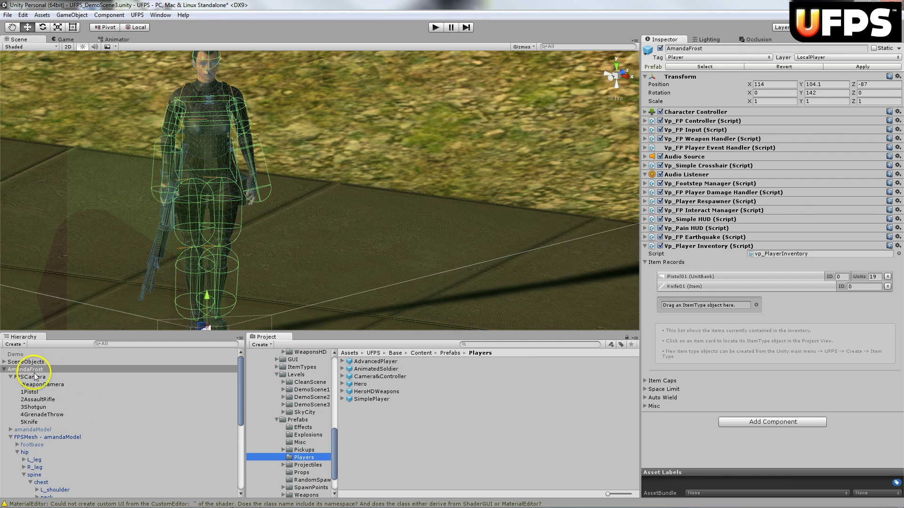
pyautogui.moveTo(35, 374); pyautogui.dragTo(403, 414)
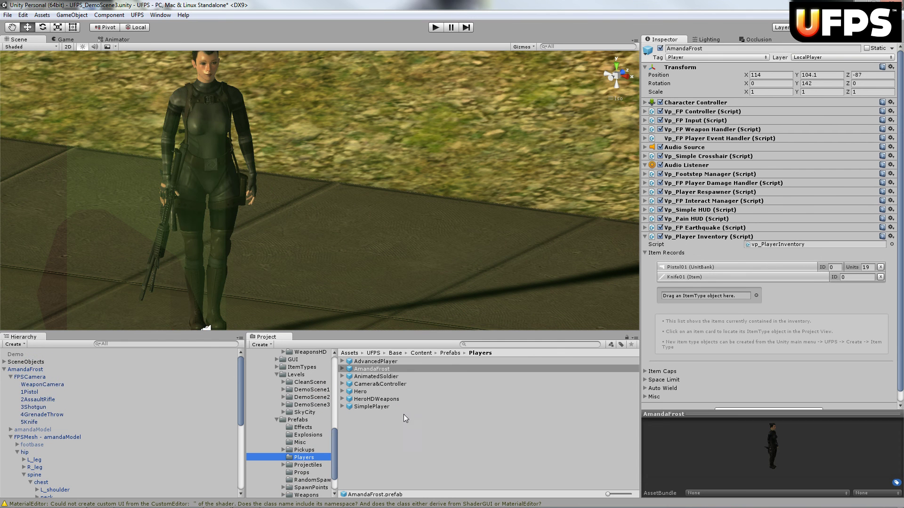
pyautogui.click(660, 237)
pyautogui.click(434, 28)
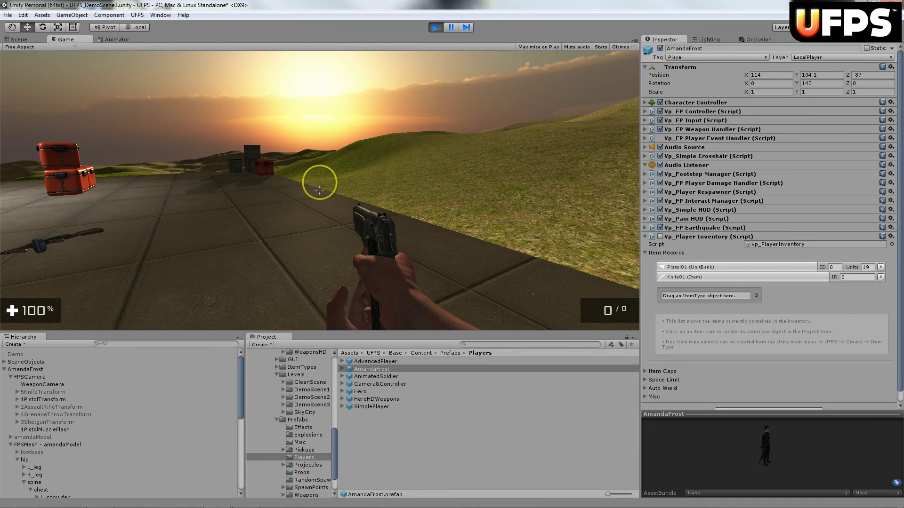
# - Toggle to third-person view, switch to knife and shotgun, then return to first person
pyautogui.press('v')
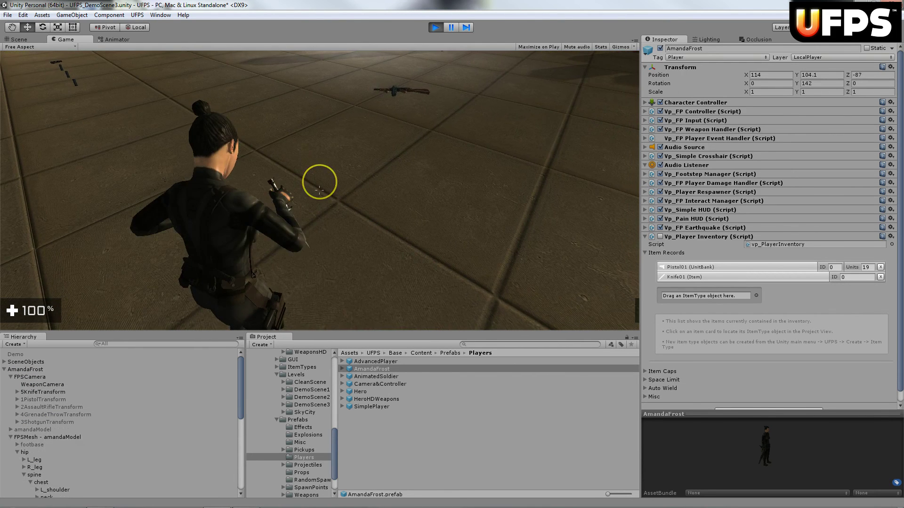
pyautogui.press('e')
pyautogui.press('3')
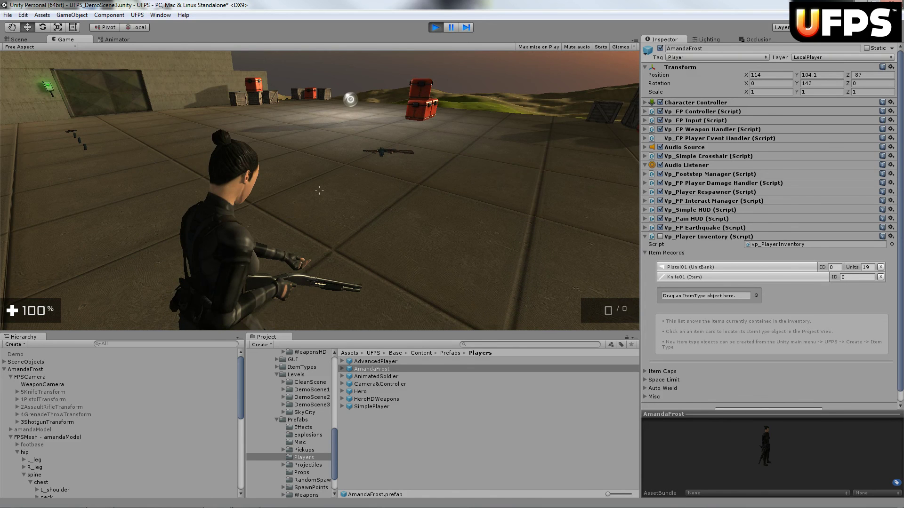
pyautogui.press('v')
pyautogui.moveTo(319, 189)
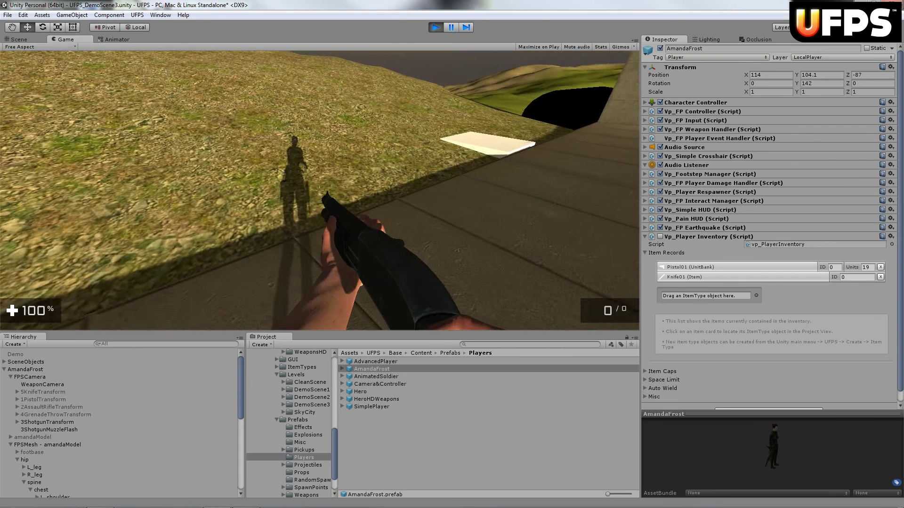
pyautogui.press('e')
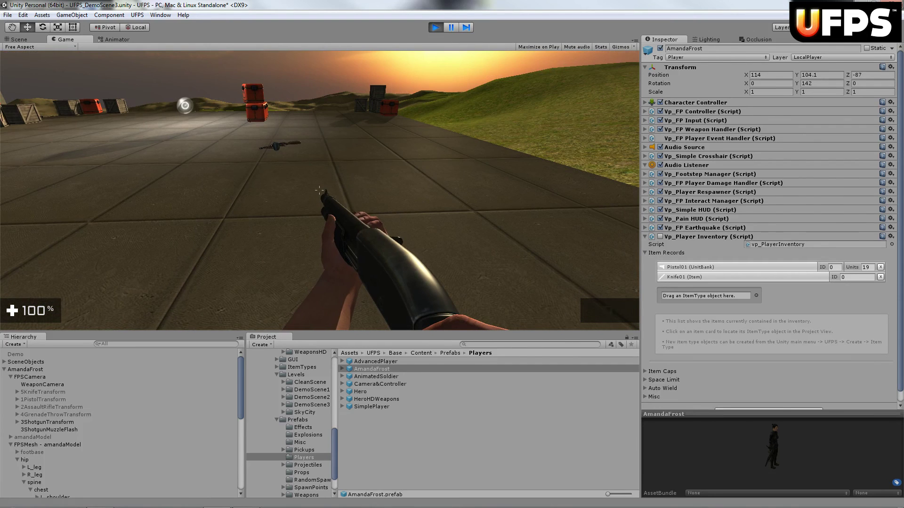